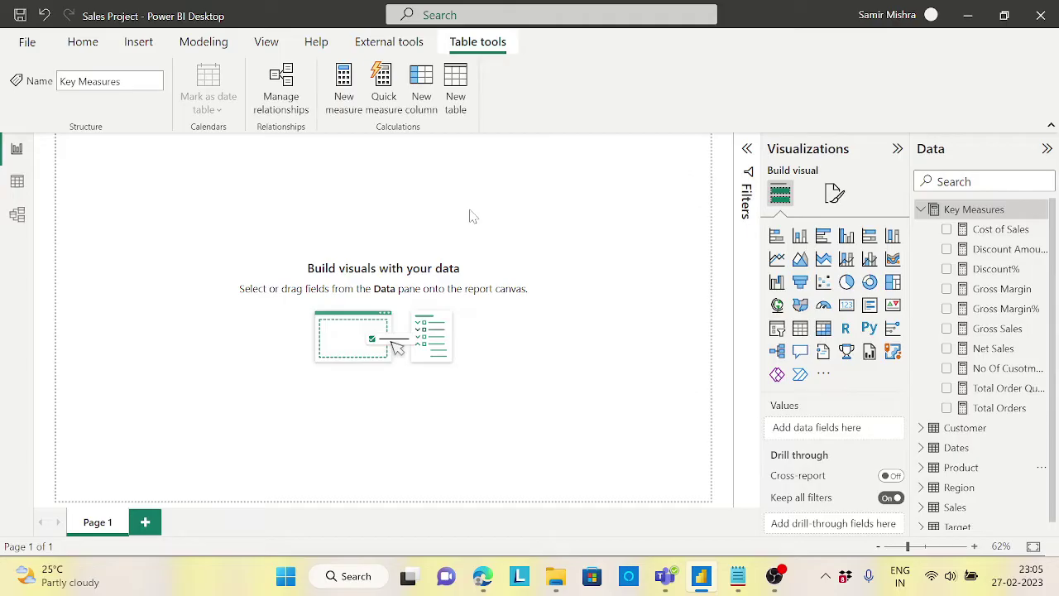
Deselect the Key Measures table to get back to the blank Page 1 with the Home ribbon
{"action": "left_click", "coordinate": [542, 226]}
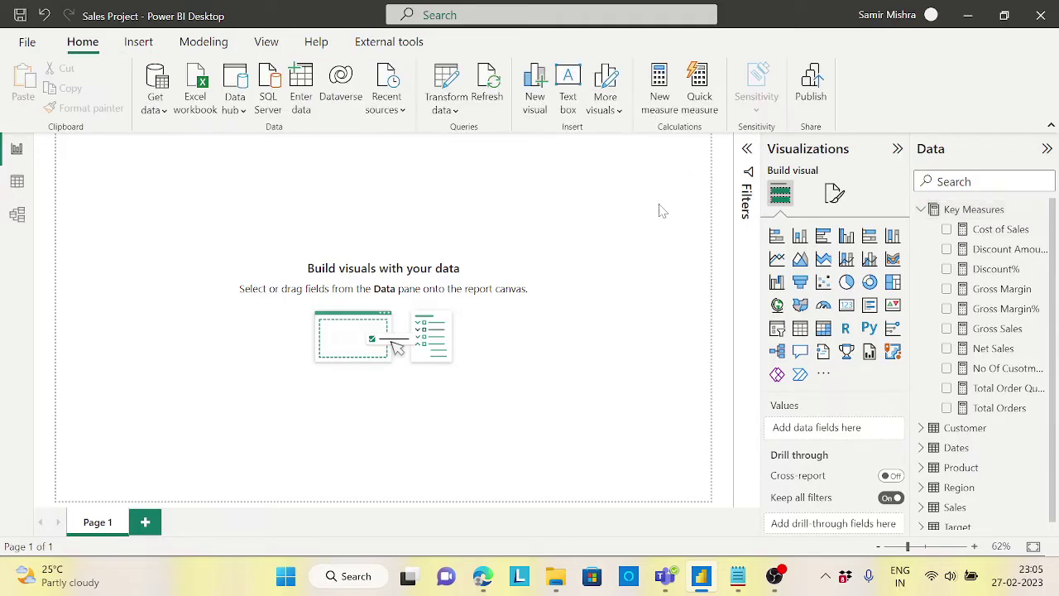
Insert and enlarge a clustered bar chart with Customer Region on the Y-axis and Net Sales on the X-axis
{"action": "left_click", "coordinate": [825, 238]}
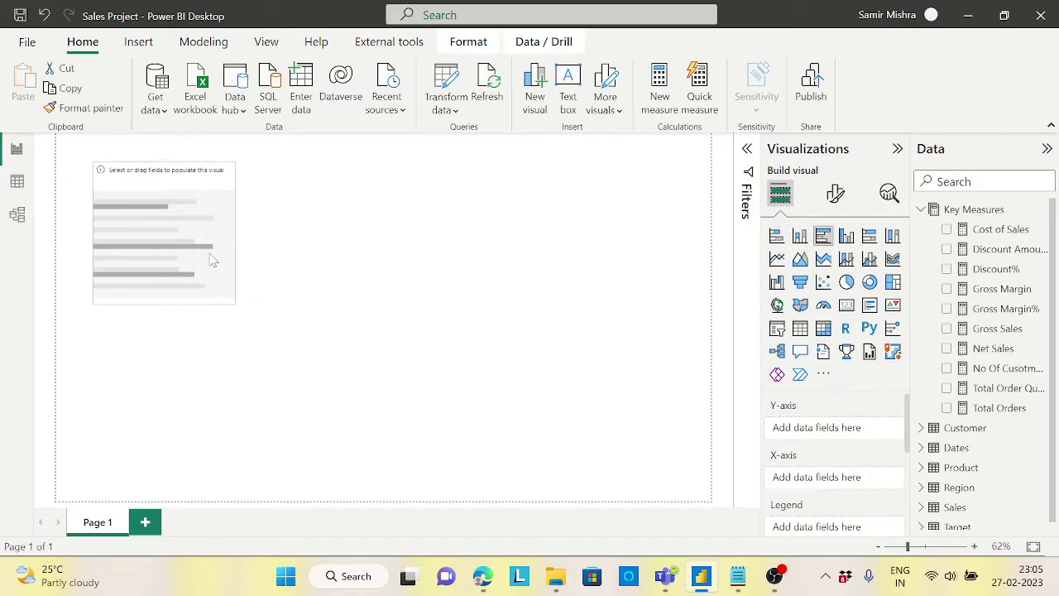
{"action": "left_click_drag", "start_coordinate": [232, 300], "coordinate": [316, 361]}
{"action": "left_click", "coordinate": [921, 209]}
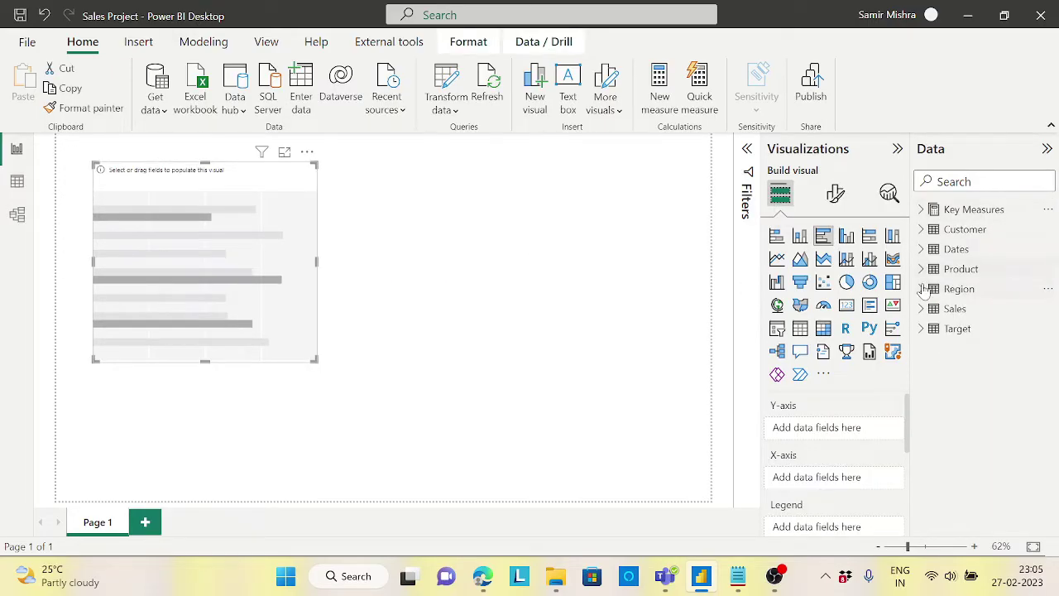
{"action": "left_click", "coordinate": [921, 229]}
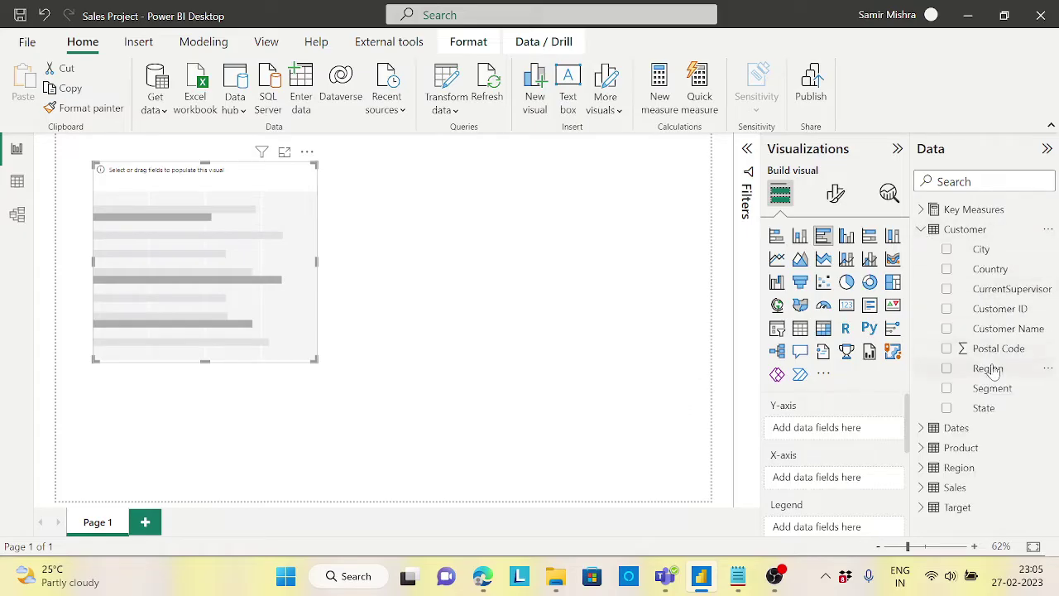
{"action": "left_click_drag", "start_coordinate": [989, 376], "coordinate": [840, 430]}
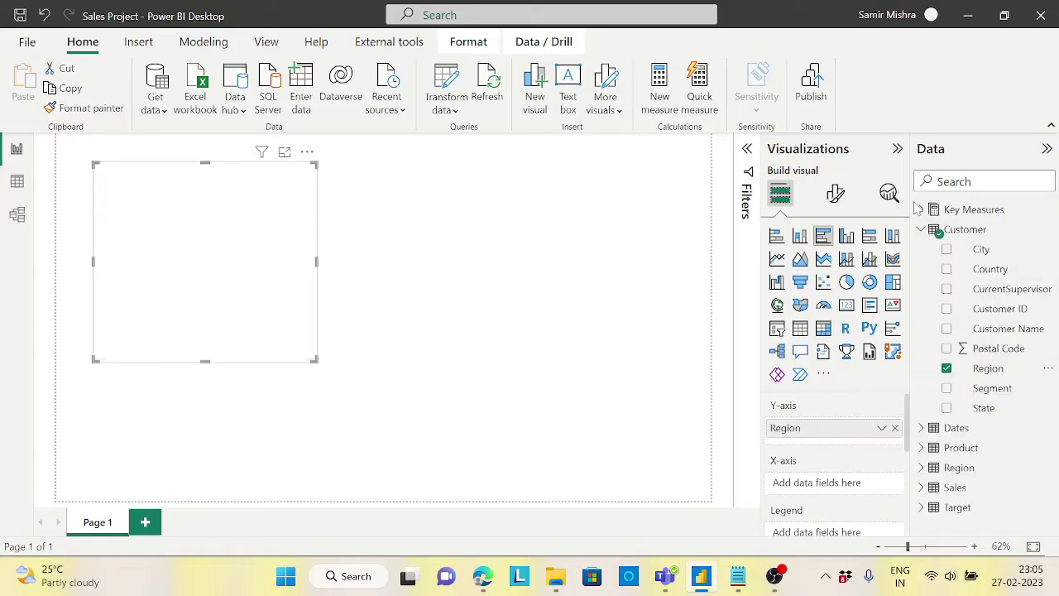
{"action": "left_click", "coordinate": [921, 209]}
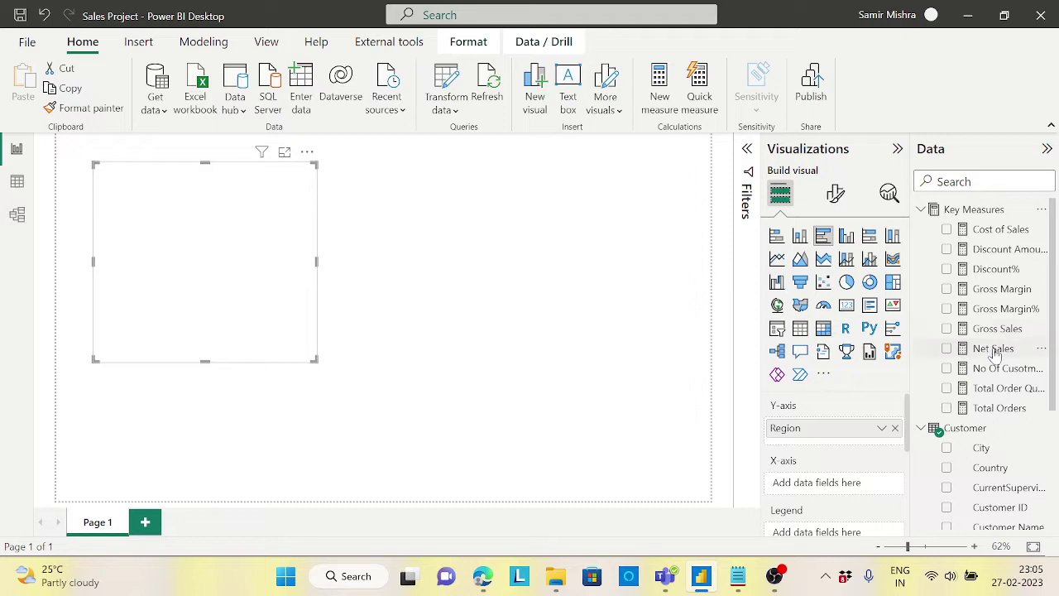
{"action": "left_click_drag", "start_coordinate": [992, 349], "coordinate": [846, 487]}
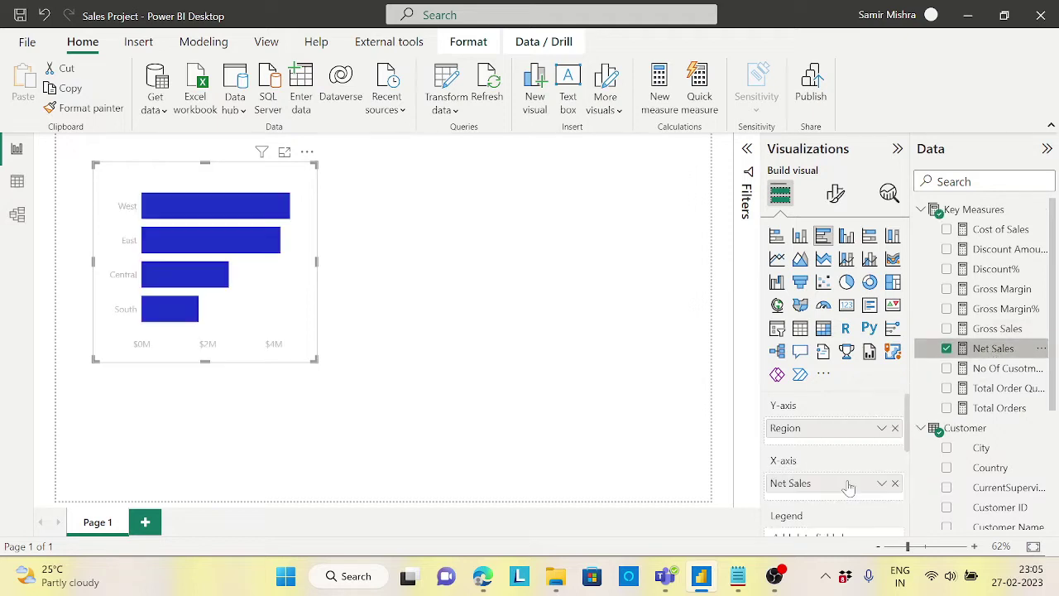
{"action": "left_click", "coordinate": [527, 315]}
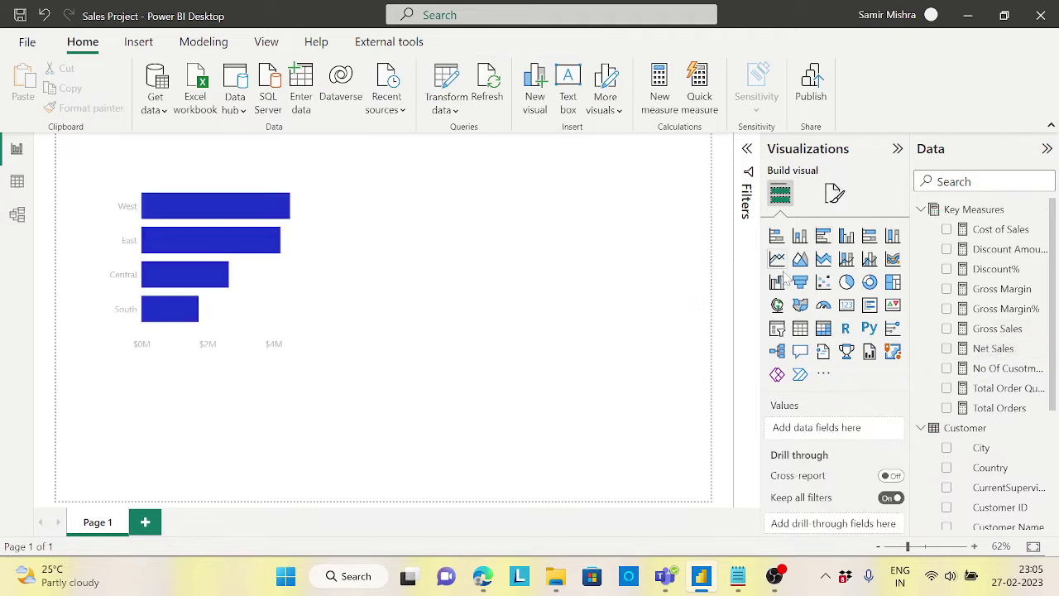
Place a slicer right of the chart and fill it with Product Category (Furniture, Office Supplies, Technology)
{"action": "left_click", "coordinate": [777, 331]}
{"action": "left_click_drag", "start_coordinate": [295, 397], "coordinate": [584, 207]}
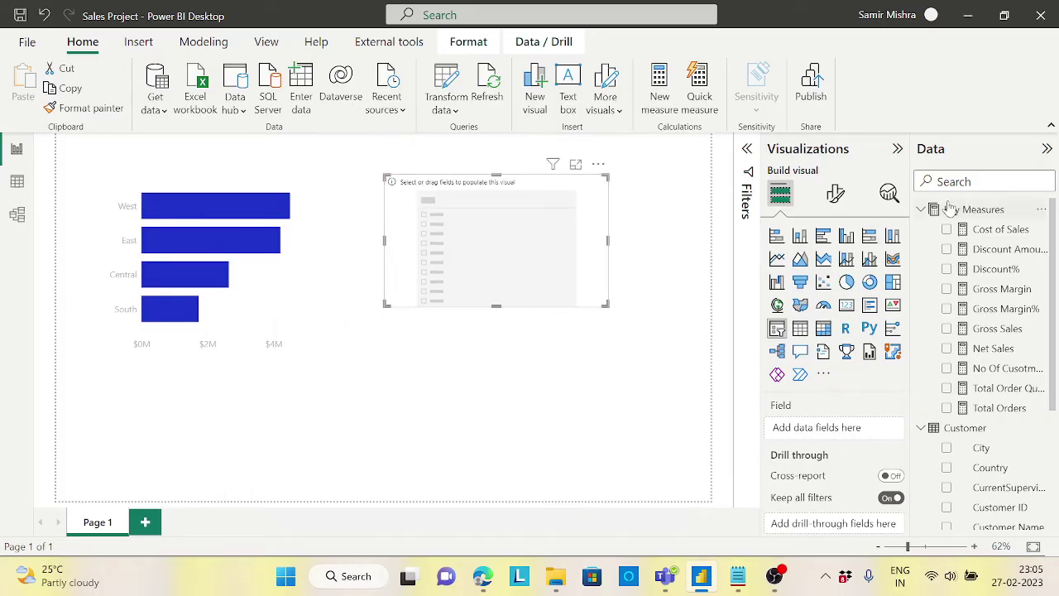
{"action": "left_click", "coordinate": [921, 211]}
{"action": "left_click", "coordinate": [921, 230]}
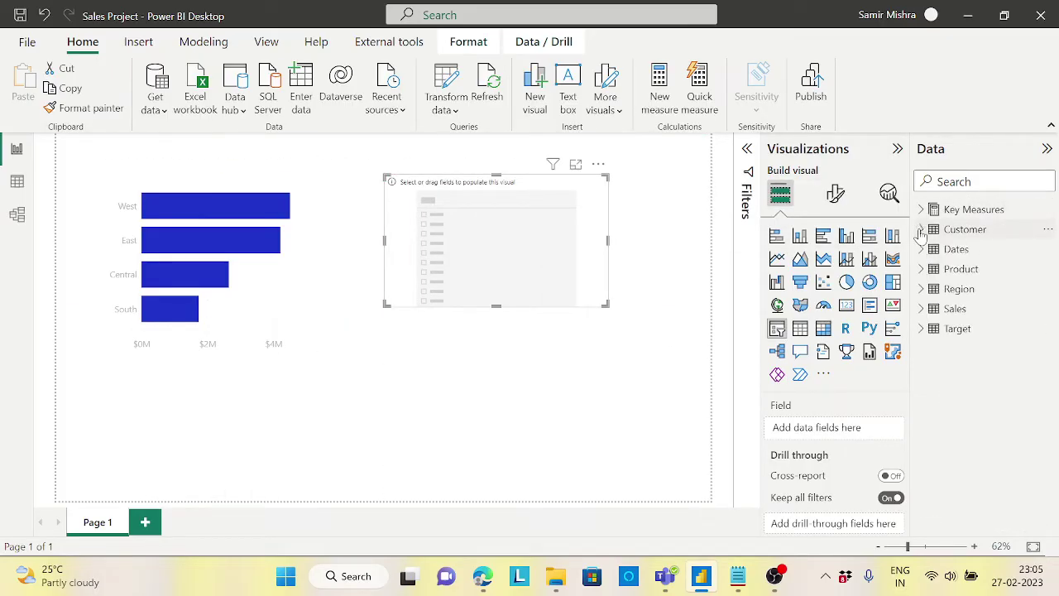
{"action": "left_click", "coordinate": [921, 269]}
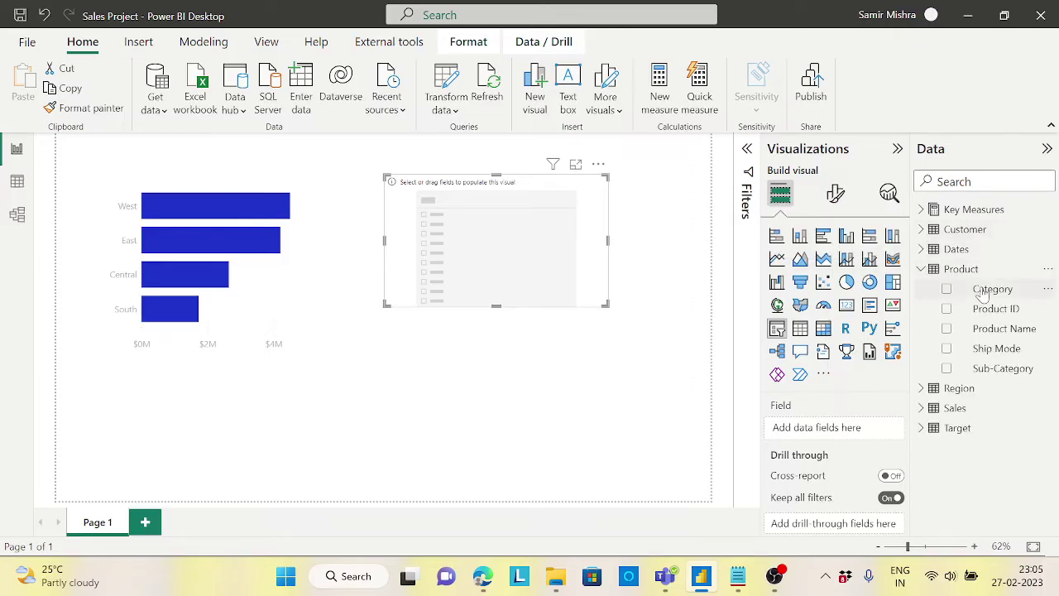
{"action": "left_click_drag", "start_coordinate": [978, 289], "coordinate": [552, 235]}
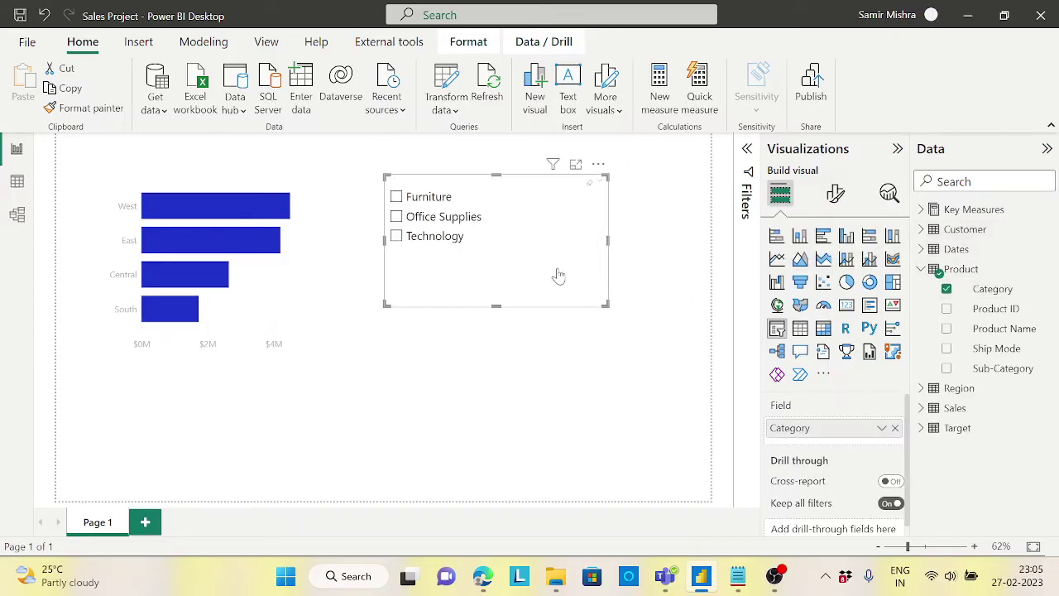
{"action": "left_click_drag", "start_coordinate": [557, 277], "coordinate": [558, 292]}
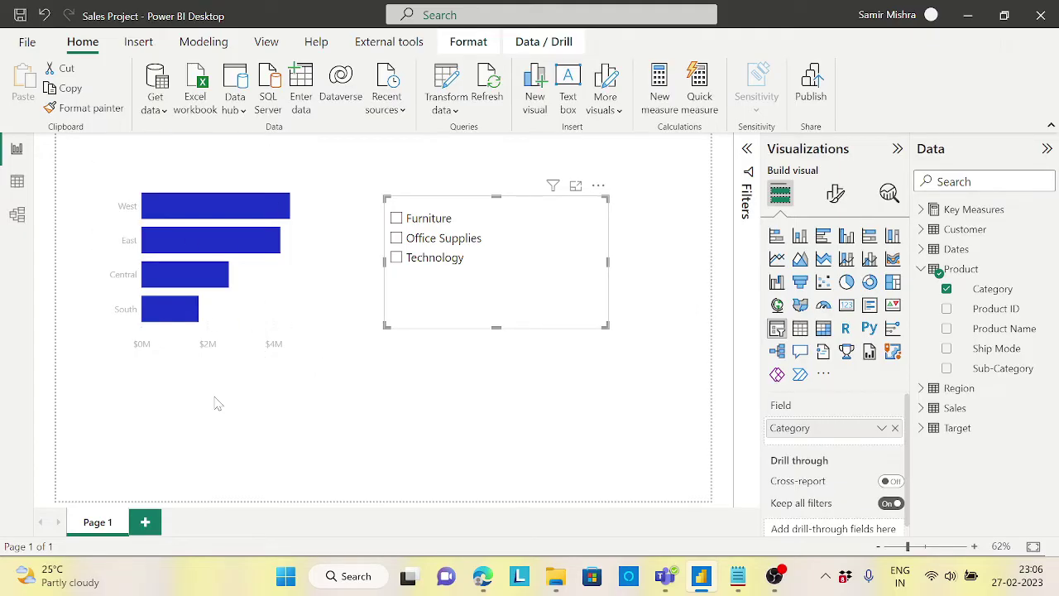
{"action": "left_click", "coordinate": [396, 220]}
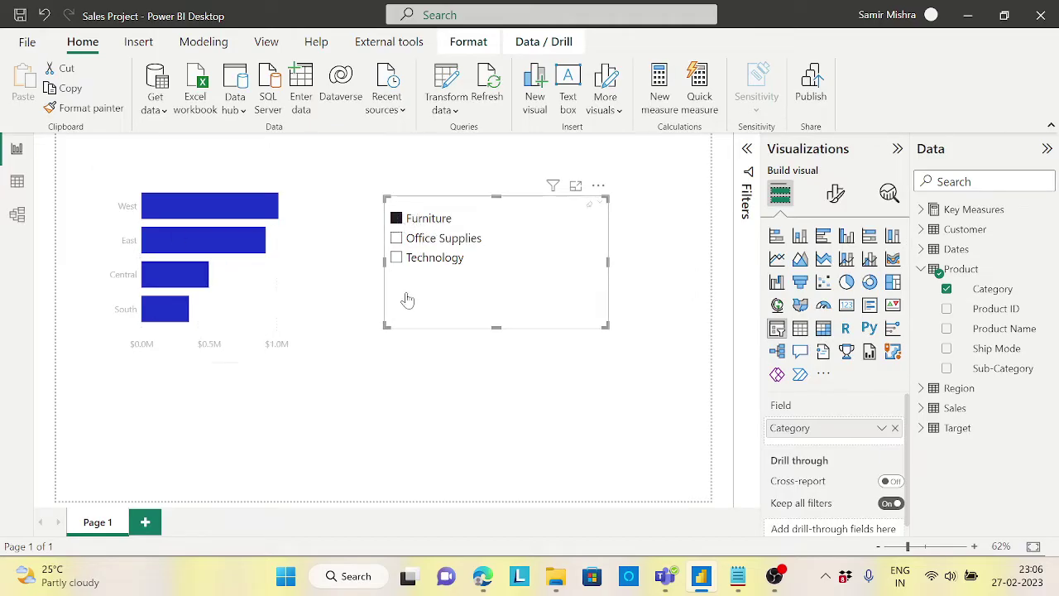
{"action": "left_click", "coordinate": [397, 238]}
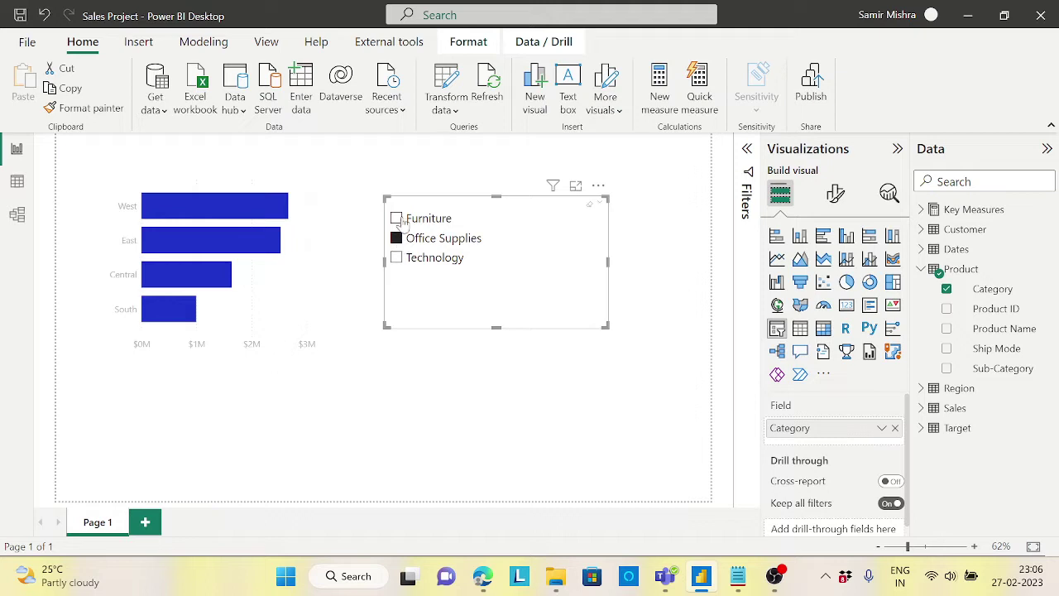
{"action": "left_click", "coordinate": [396, 219]}
{"action": "left_click", "coordinate": [397, 218]}
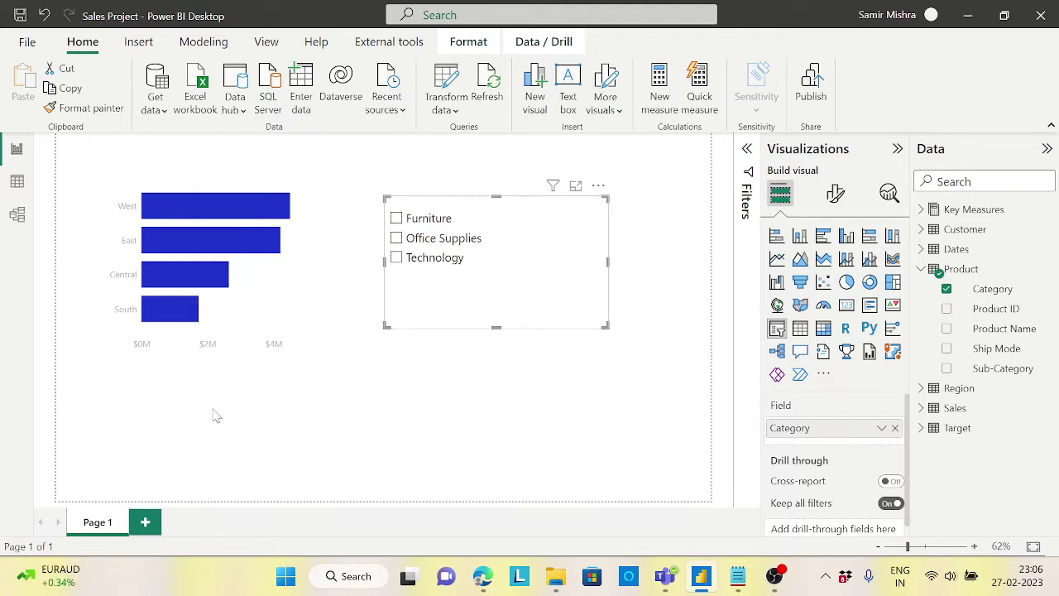
{"action": "left_click", "coordinate": [488, 445]}
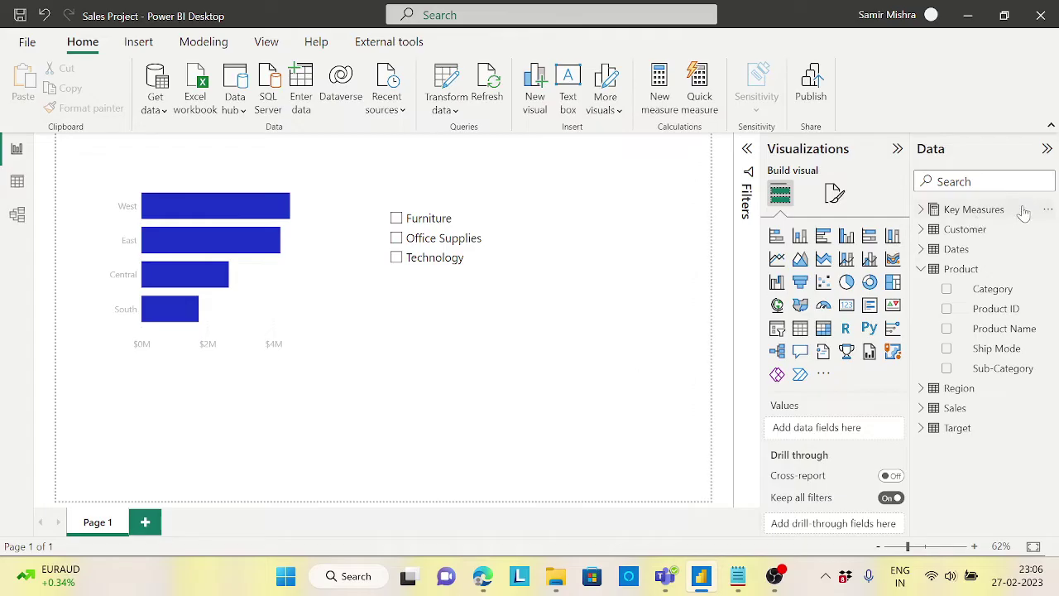
Create the Key Measures measure IsFilterCategory = ISFILTERED('Product'[Category])
{"action": "left_click", "coordinate": [1047, 209]}
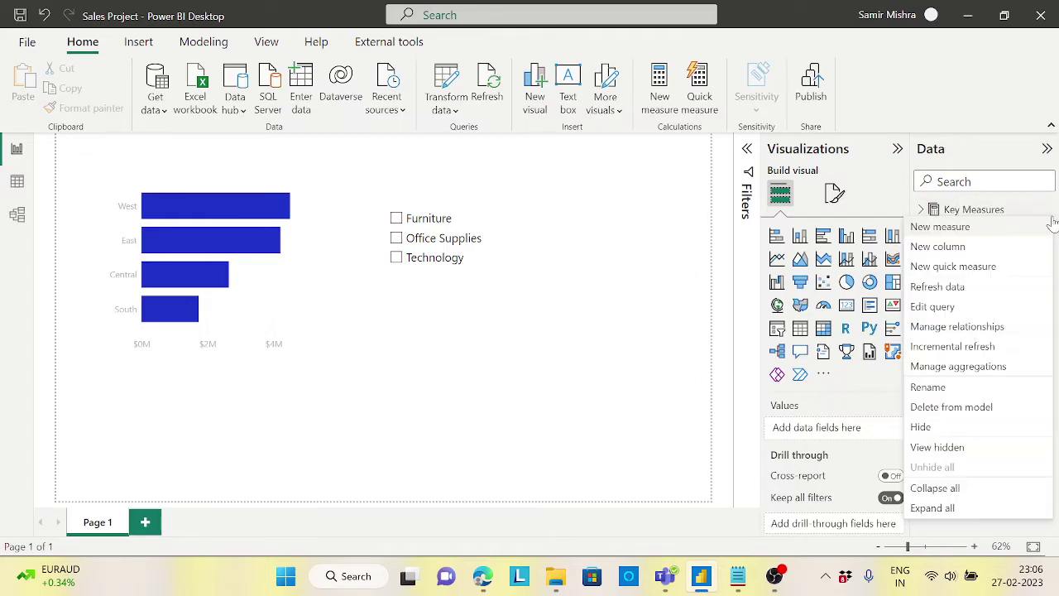
{"action": "left_click", "coordinate": [950, 230]}
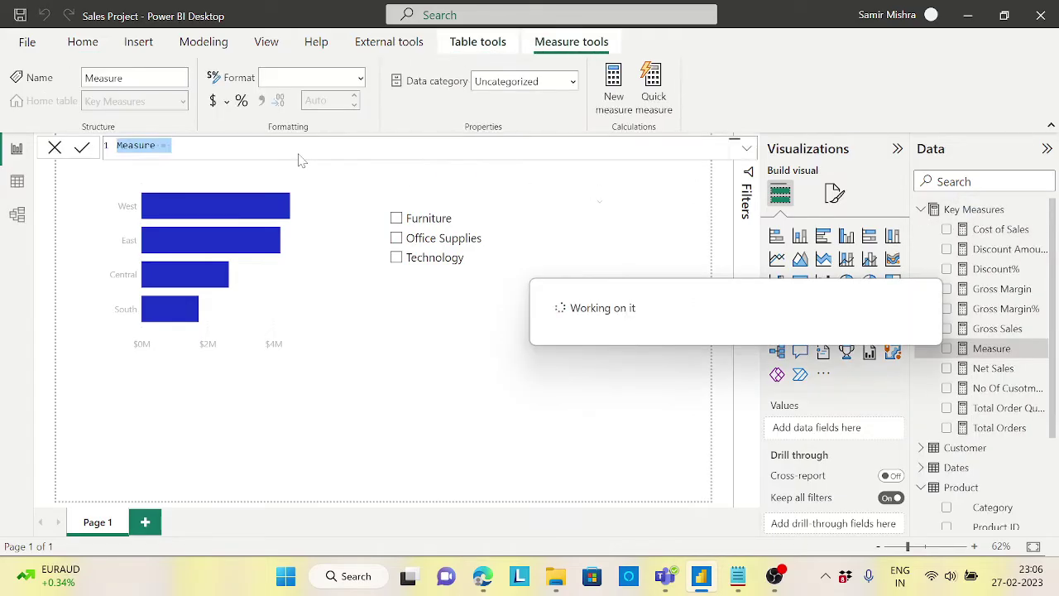
{"action": "type", "text": "TS"}
{"action": "type", "text": "F"}
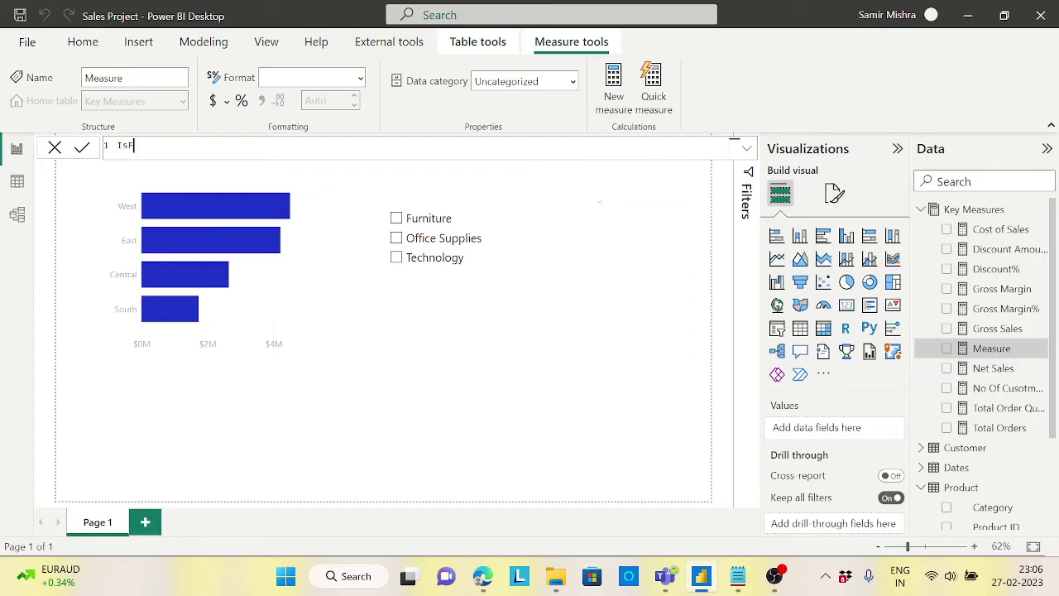
{"action": "type", "text": "ilterCategory=  is"}
{"action": "key", "text": "Escape"}
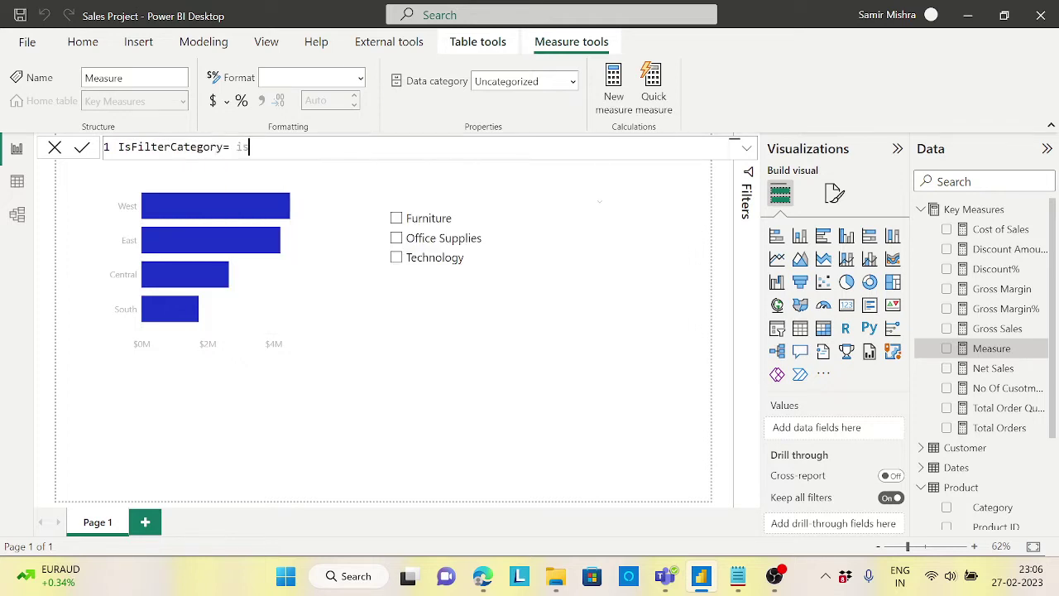
{"action": "key", "text": "BackSpace"}
{"action": "key", "text": "BackSpace"}
{"action": "type", "text": "isf"}
{"action": "key", "text": "Tab"}
{"action": "type", "text": "ca"}
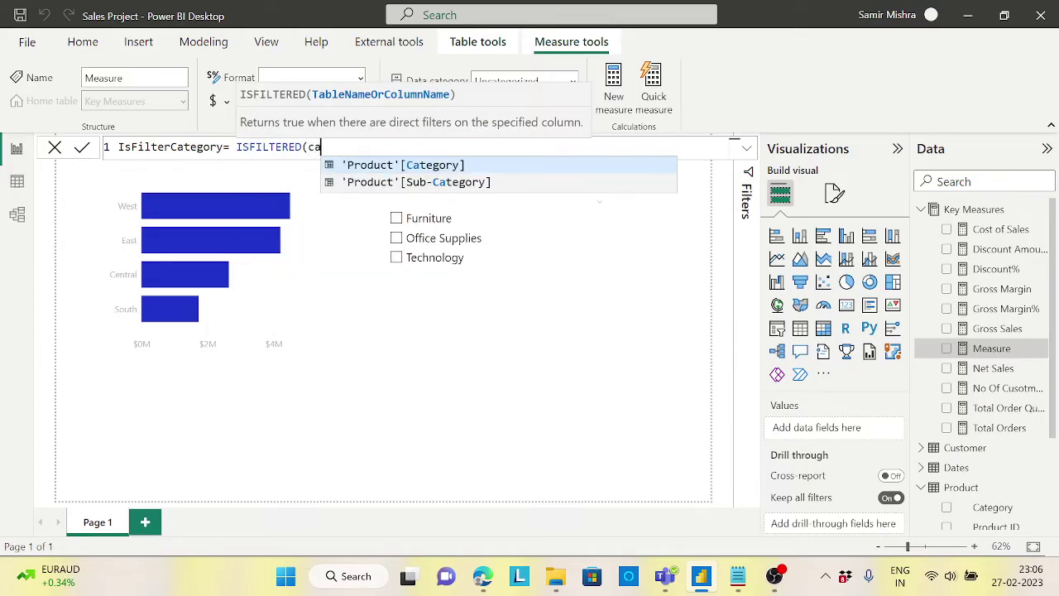
{"action": "type", "text": "te"}
{"action": "left_click", "coordinate": [453, 169]}
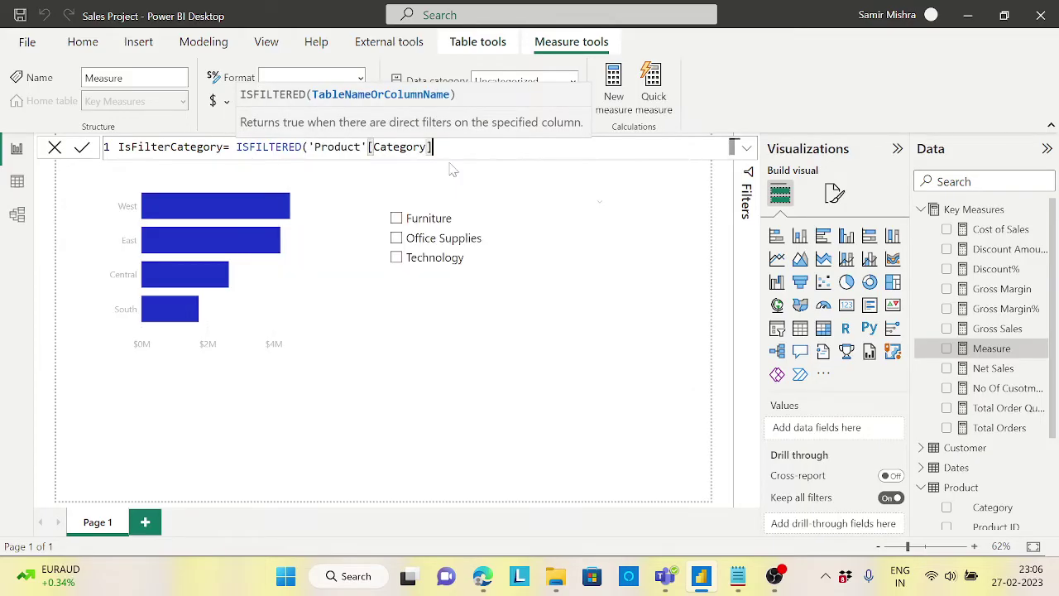
{"action": "type", "text": ")"}
{"action": "key", "text": "Return"}
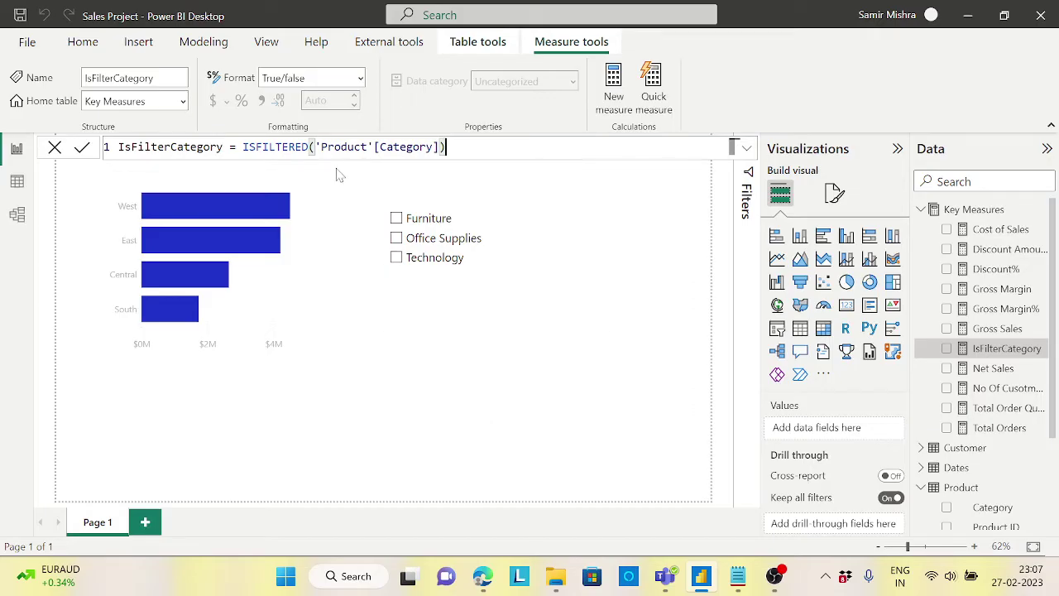
Add a card showing IsFilterCategory below the slicer, and select Furniture in the Category slicer
{"action": "left_click", "coordinate": [846, 304]}
{"action": "left_click_drag", "start_coordinate": [239, 434], "coordinate": [527, 385]}
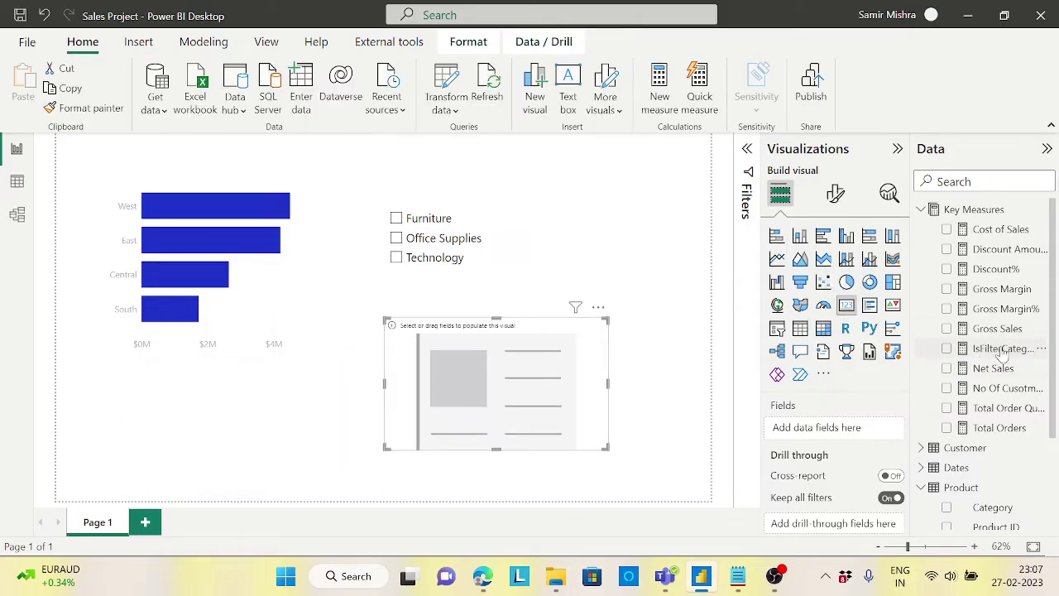
{"action": "left_click_drag", "start_coordinate": [1003, 351], "coordinate": [502, 369]}
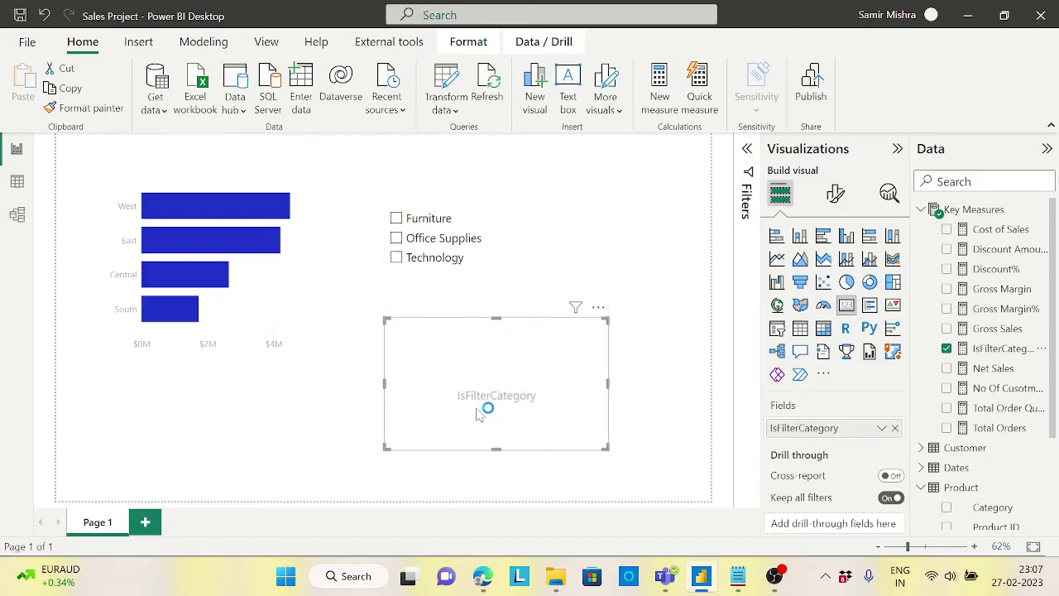
{"action": "left_click", "coordinate": [396, 219]}
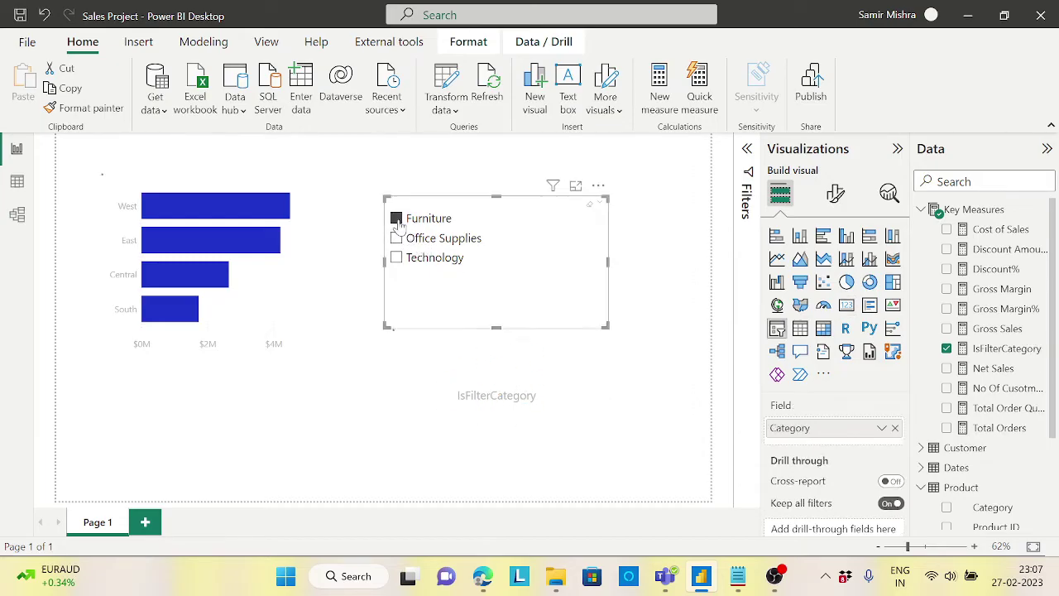
Set the card's callout value colour to black, then untick Furniture so the card reads False
{"action": "left_click", "coordinate": [513, 386]}
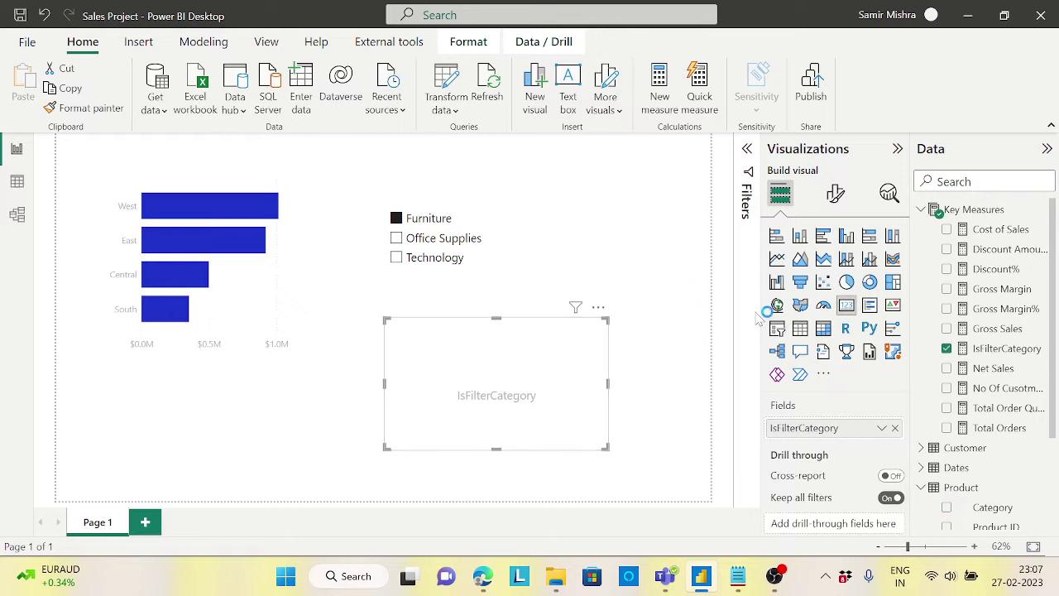
{"action": "left_click", "coordinate": [836, 193]}
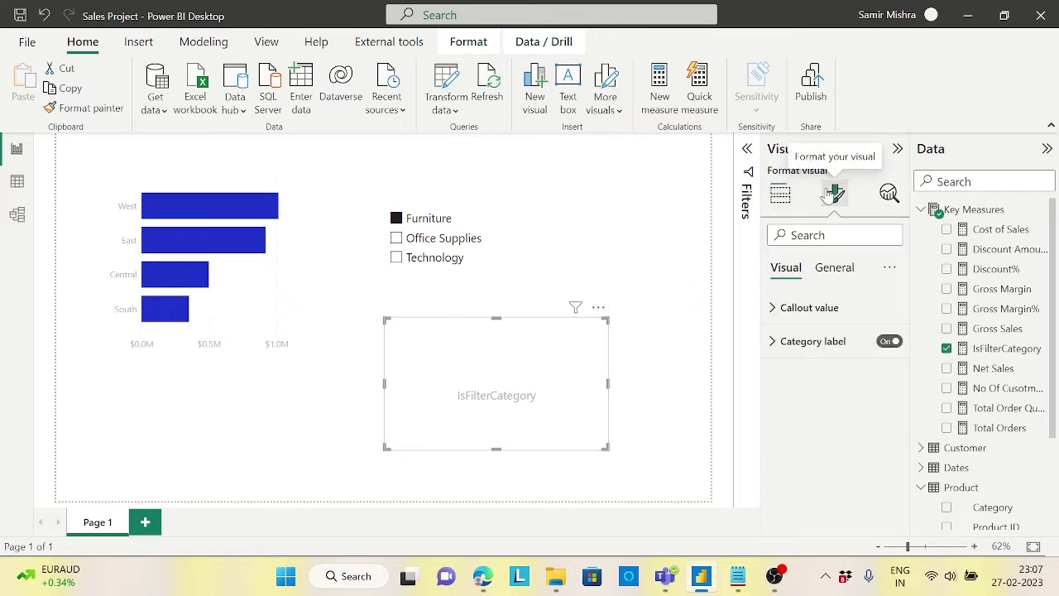
{"action": "left_click", "coordinate": [773, 341]}
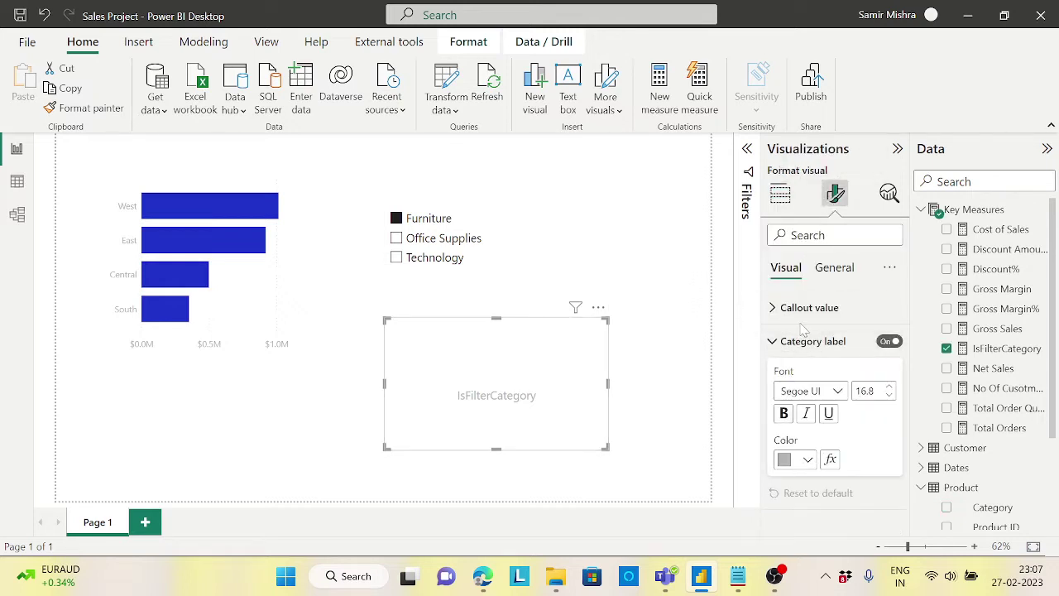
{"action": "left_click", "coordinate": [773, 308]}
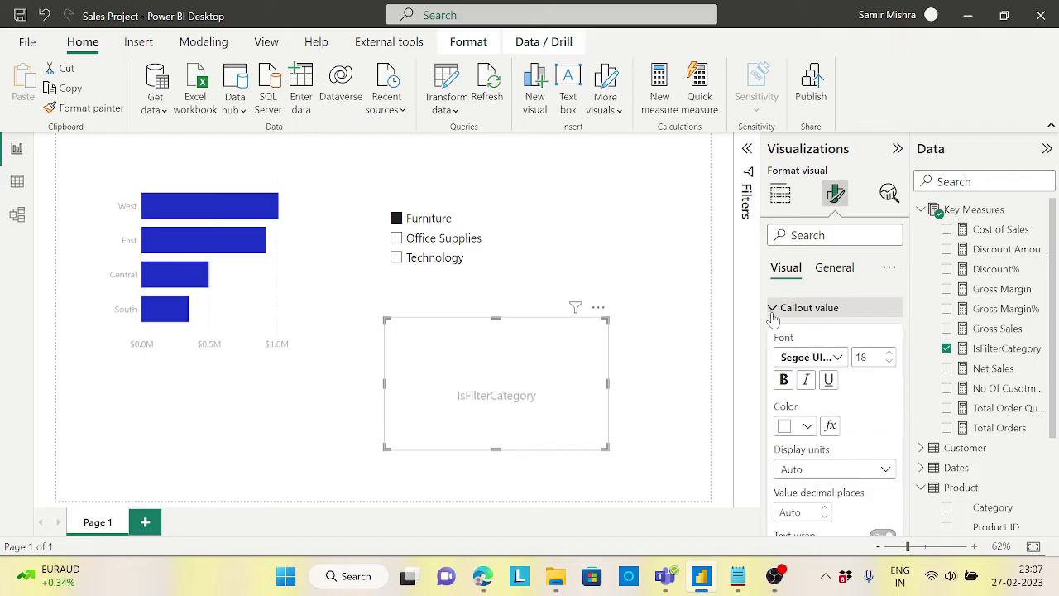
{"action": "left_click", "coordinate": [808, 426]}
{"action": "left_click", "coordinate": [818, 165]}
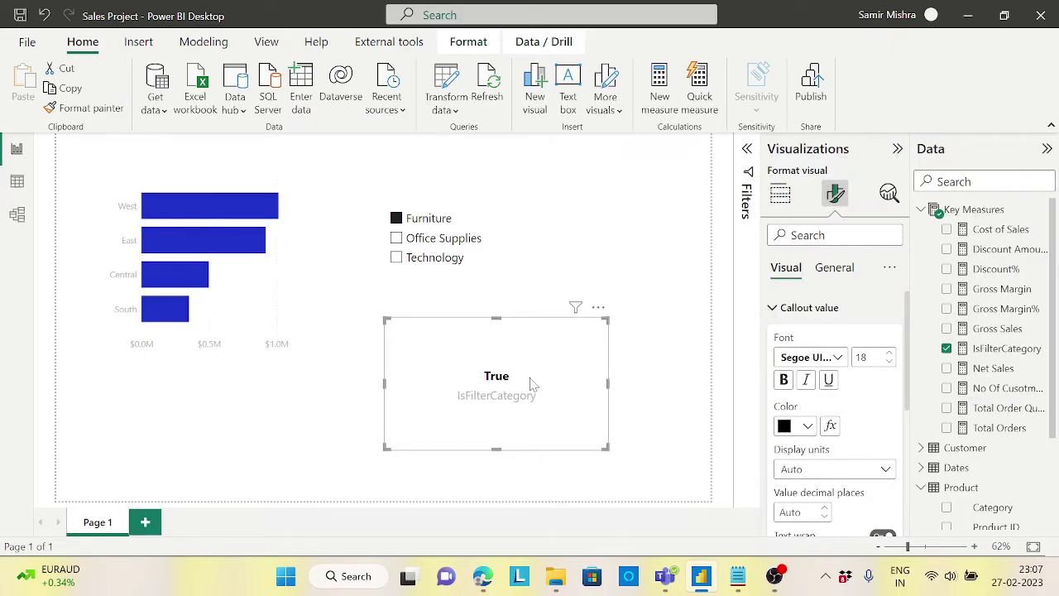
{"action": "left_click", "coordinate": [403, 222]}
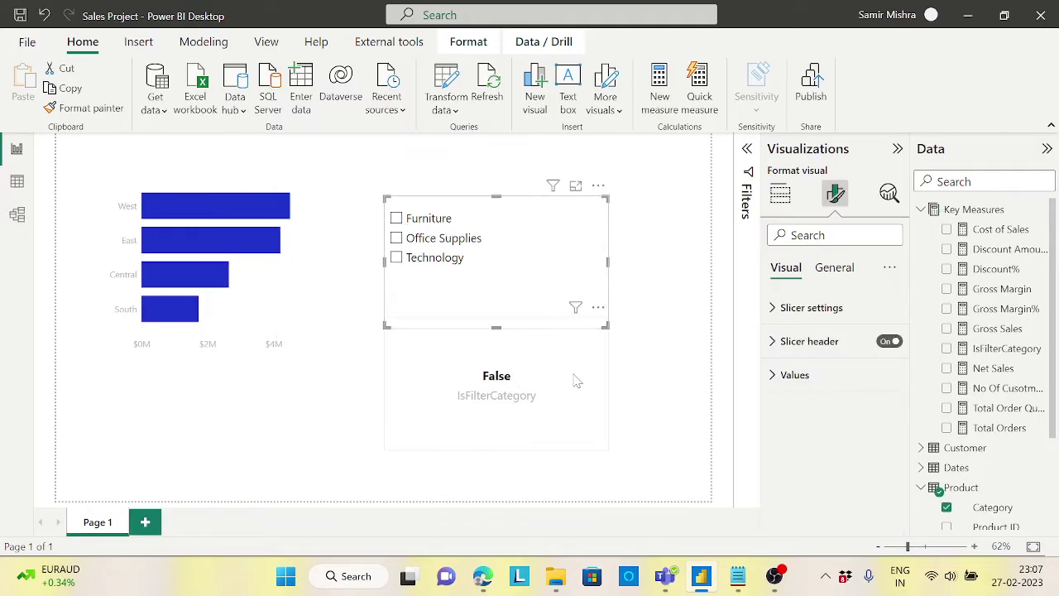
Delete the IsFilterCategory card using its More options menu's Remove command
{"action": "left_click_drag", "start_coordinate": [577, 381], "coordinate": [583, 395]}
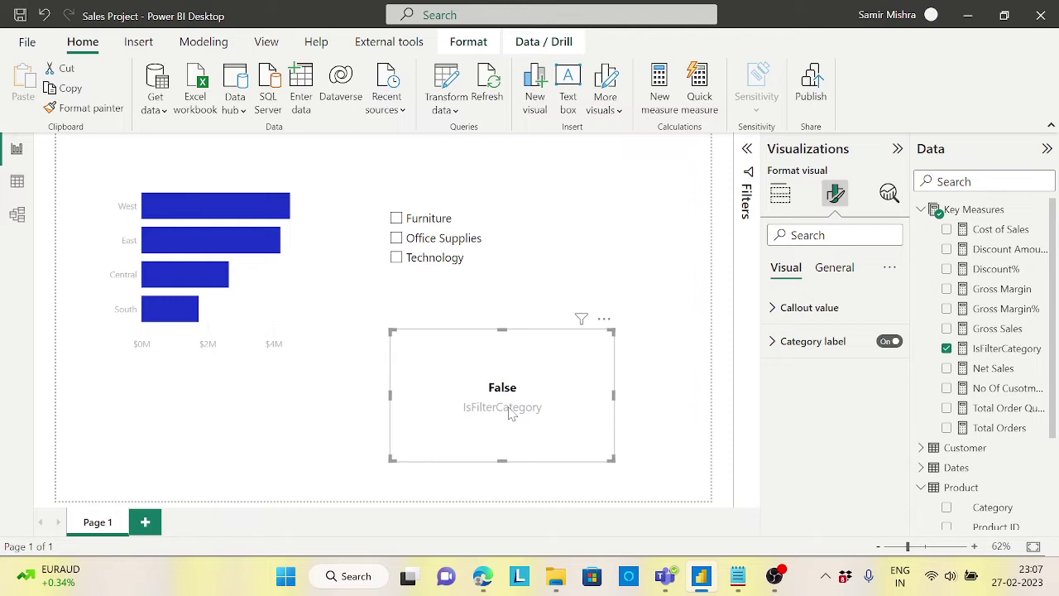
{"action": "left_click", "coordinate": [281, 294]}
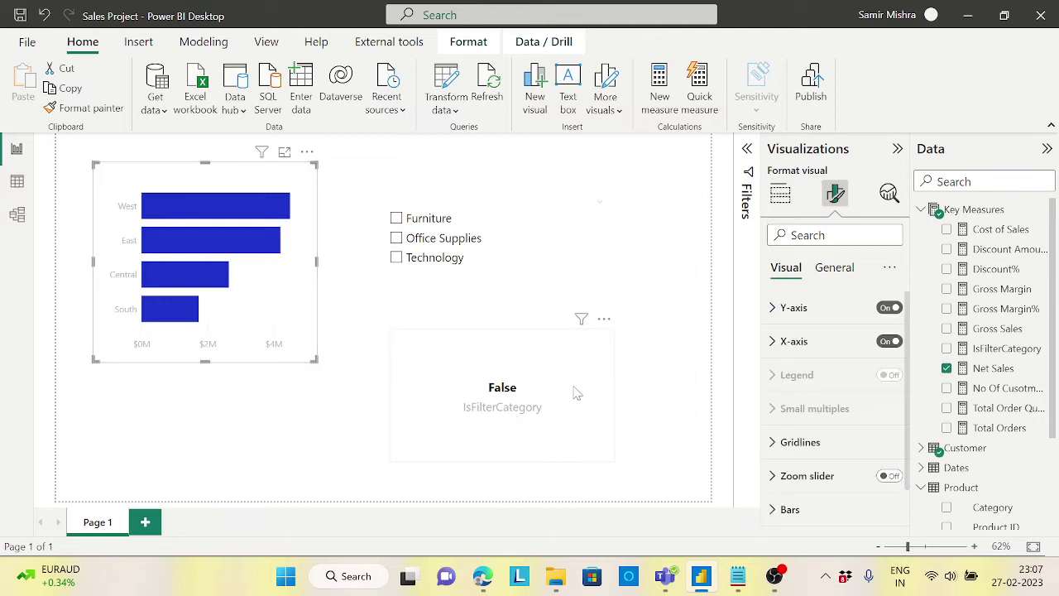
{"action": "left_click", "coordinate": [604, 319]}
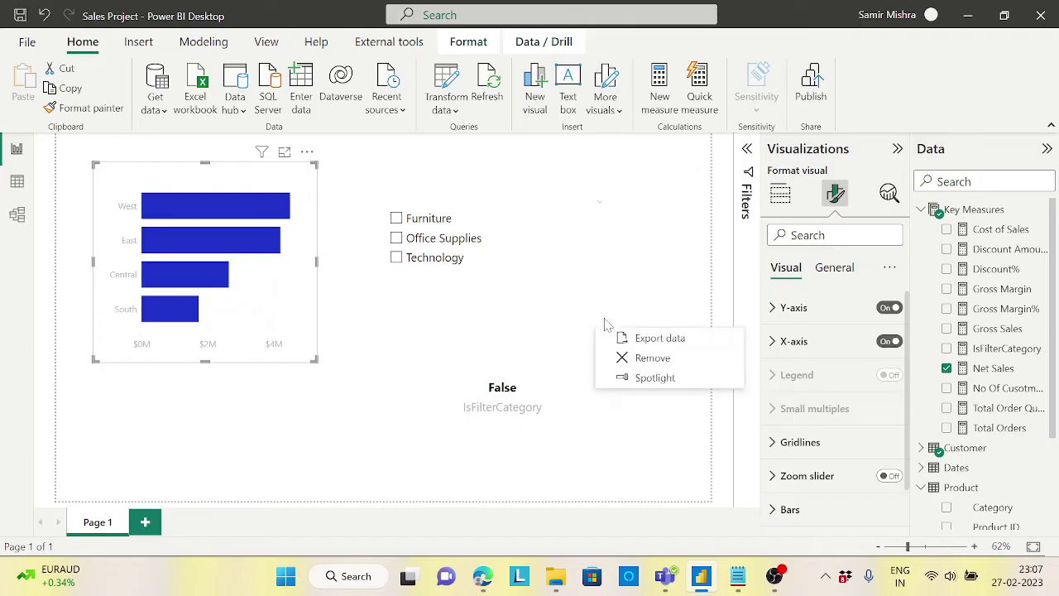
{"action": "left_click", "coordinate": [651, 359]}
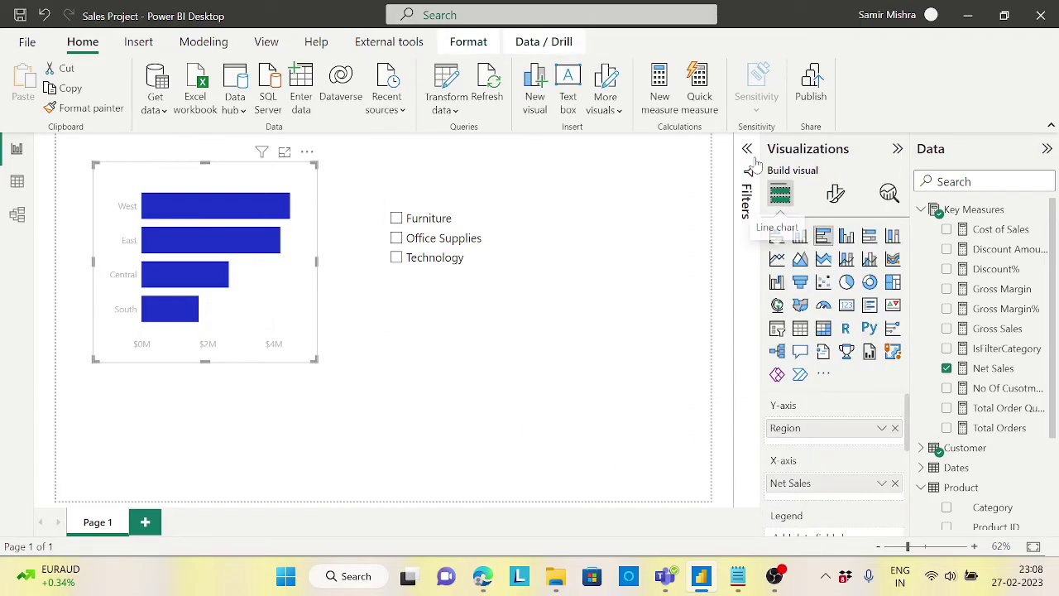
Drag IsFilterCategory into the bar chart's 'Filters on this visual' well and select the measure
{"action": "left_click", "coordinate": [747, 203]}
{"action": "left_click_drag", "start_coordinate": [1018, 354], "coordinate": [708, 346]}
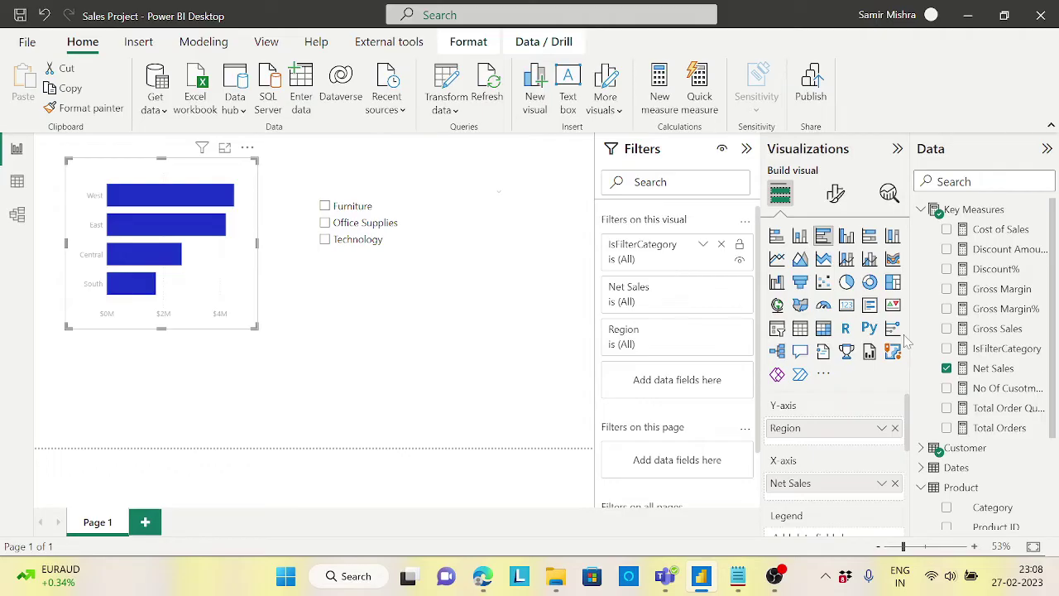
{"action": "left_click", "coordinate": [1006, 349]}
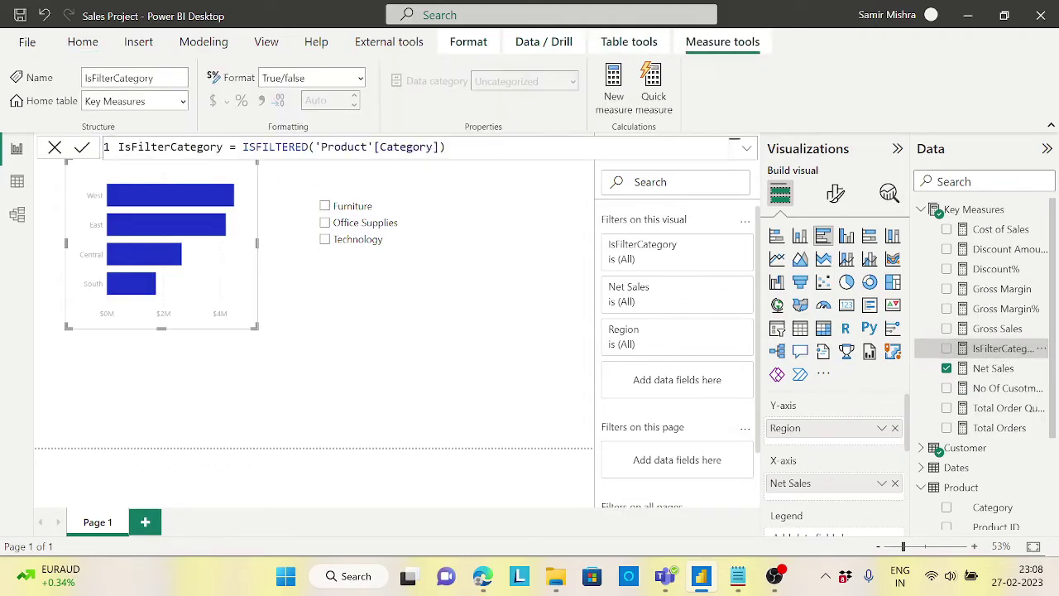
Wrap the existing ISFILTERED('Product'[Category]) in INT( ) and commit the formula
{"action": "left_click", "coordinate": [244, 146]}
{"action": "type", "text": "int"}
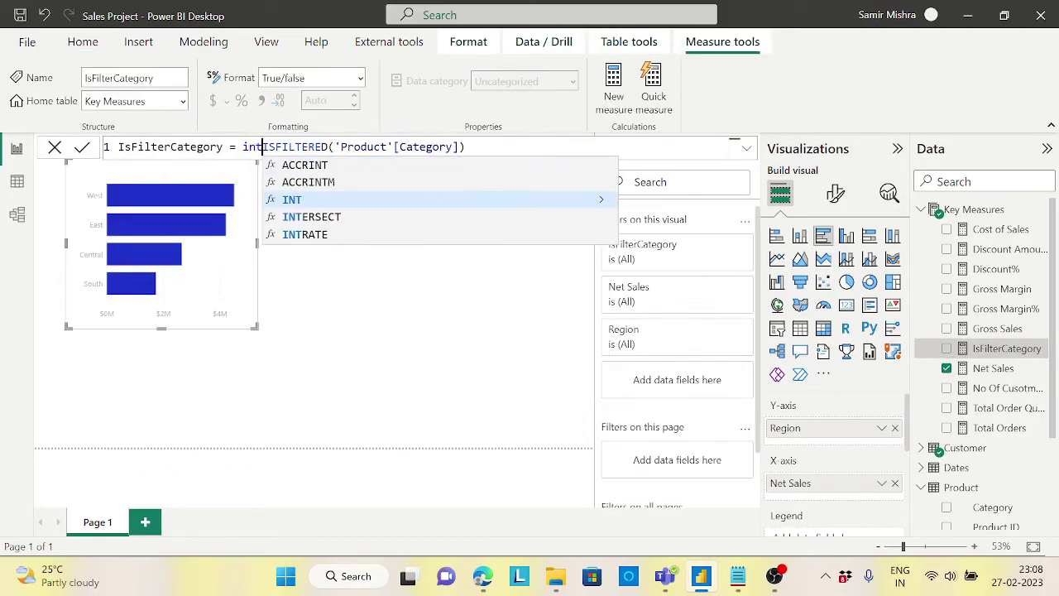
{"action": "key", "text": "Tab"}
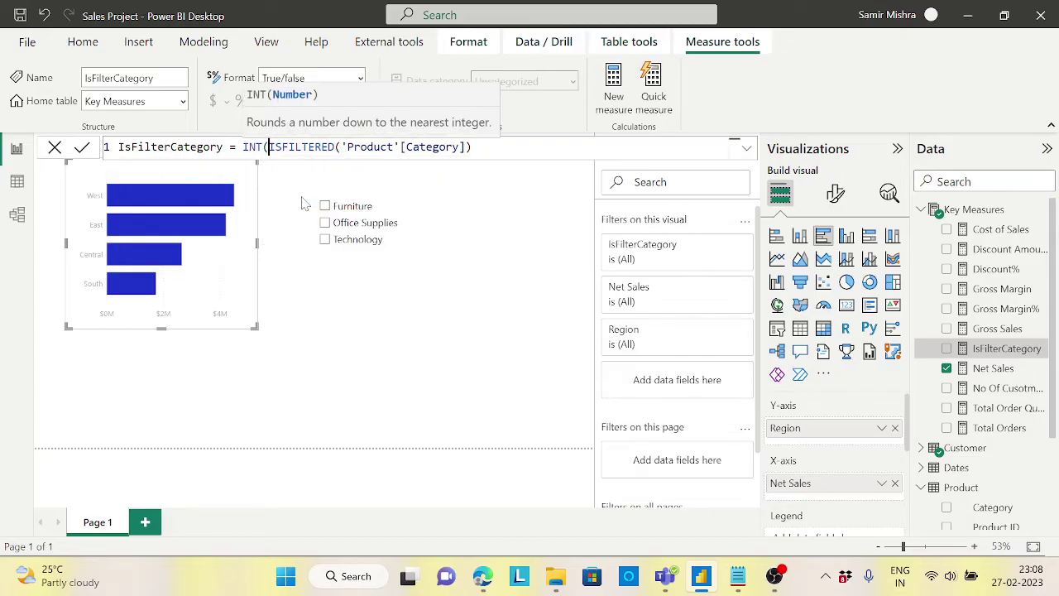
{"action": "key", "text": "End"}
{"action": "type", "text": "))"}
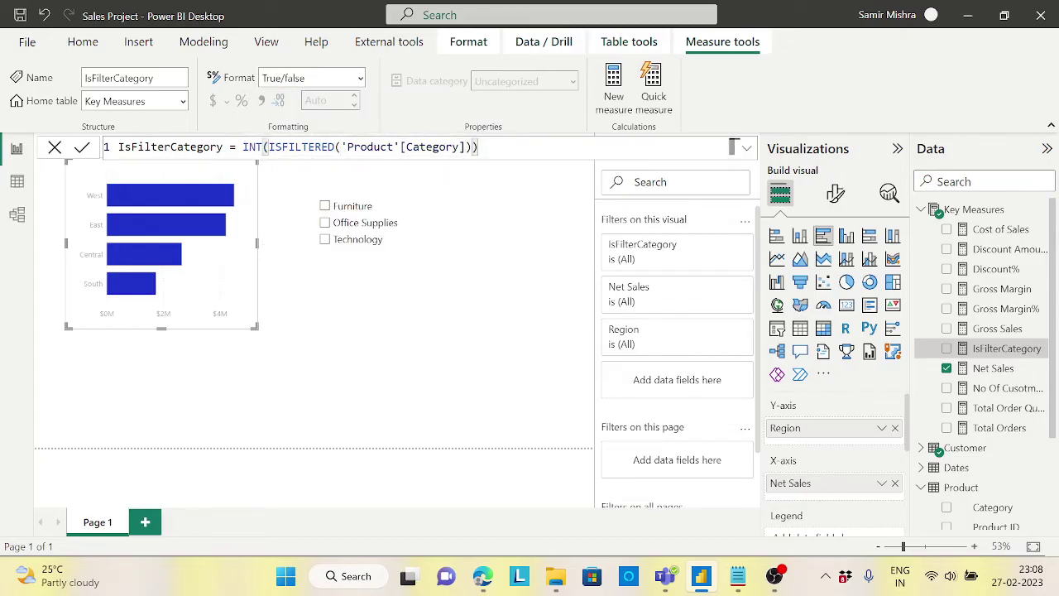
{"action": "key", "text": "Return"}
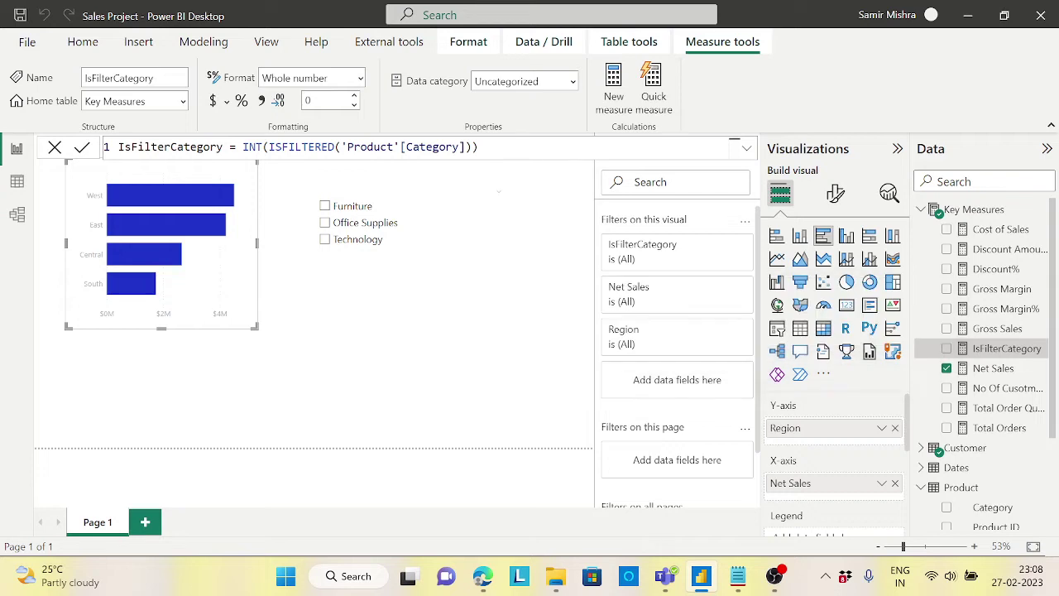
Set the chart's IsFilterCategory filter to 'is 1' and apply it, leaving the chart blank
{"action": "left_click", "coordinate": [703, 249]}
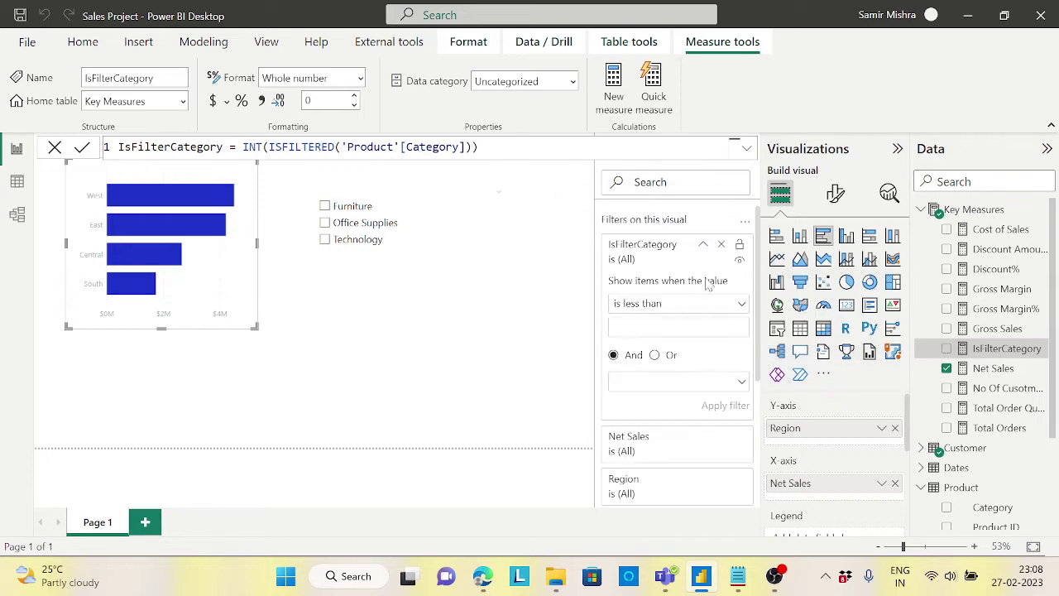
{"action": "left_click", "coordinate": [742, 303]}
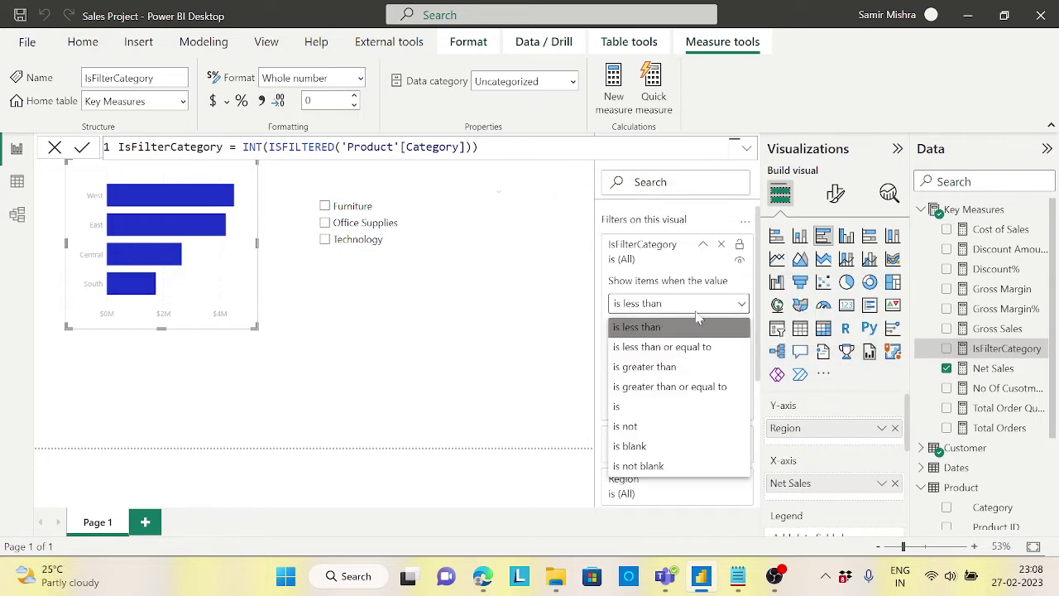
{"action": "left_click", "coordinate": [622, 406]}
{"action": "type", "text": "1"}
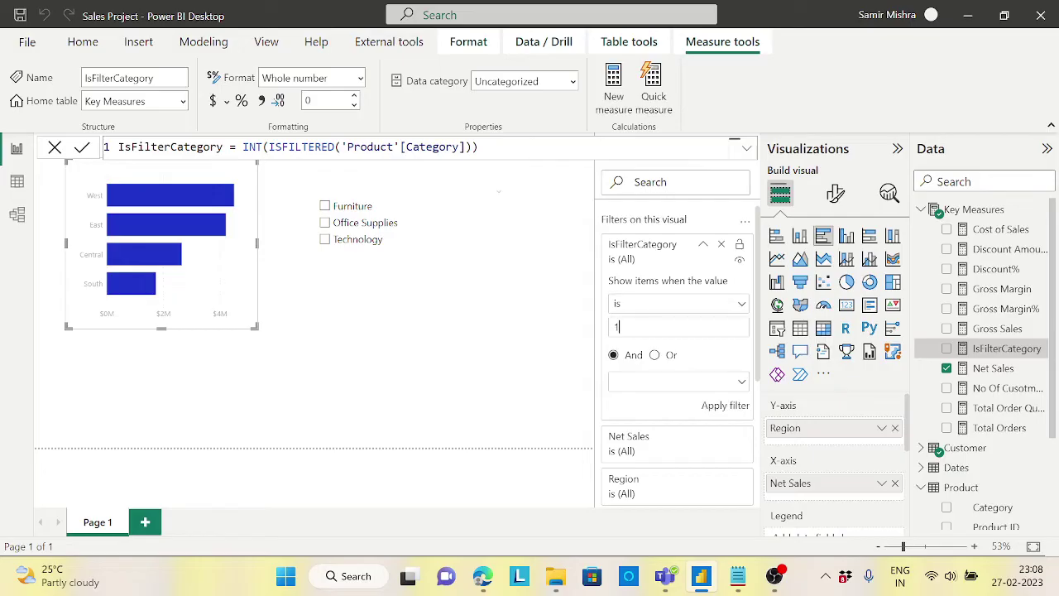
{"action": "left_click", "coordinate": [722, 406]}
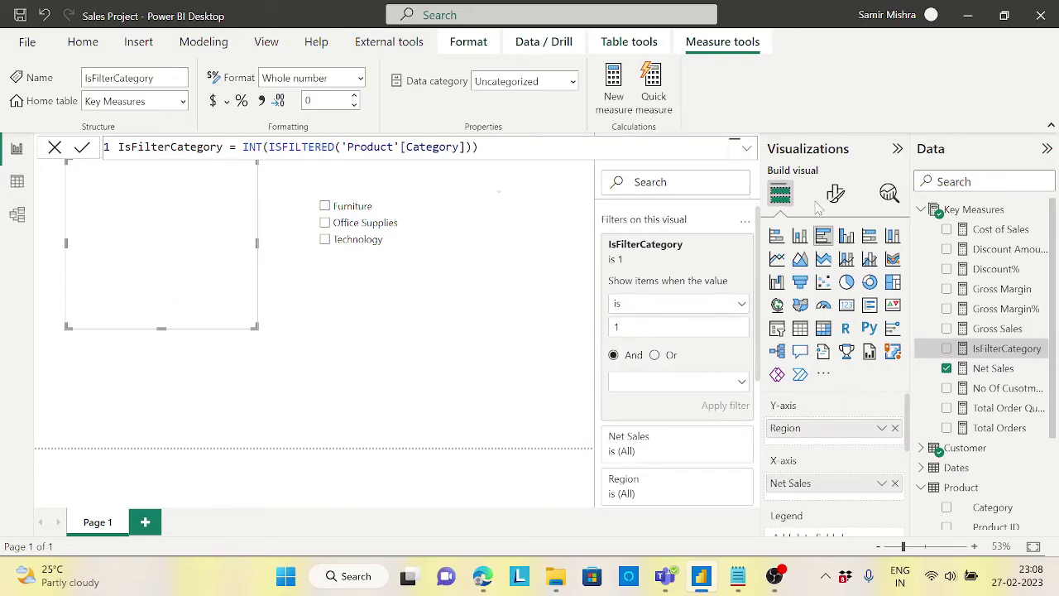
{"action": "left_click", "coordinate": [974, 211]}
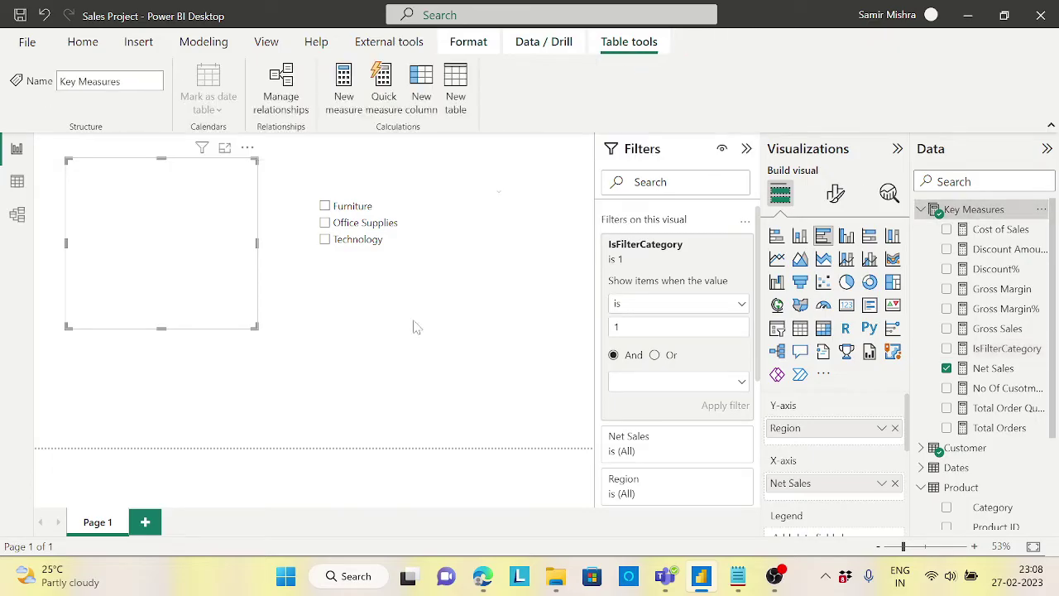
{"action": "left_click", "coordinate": [326, 207]}
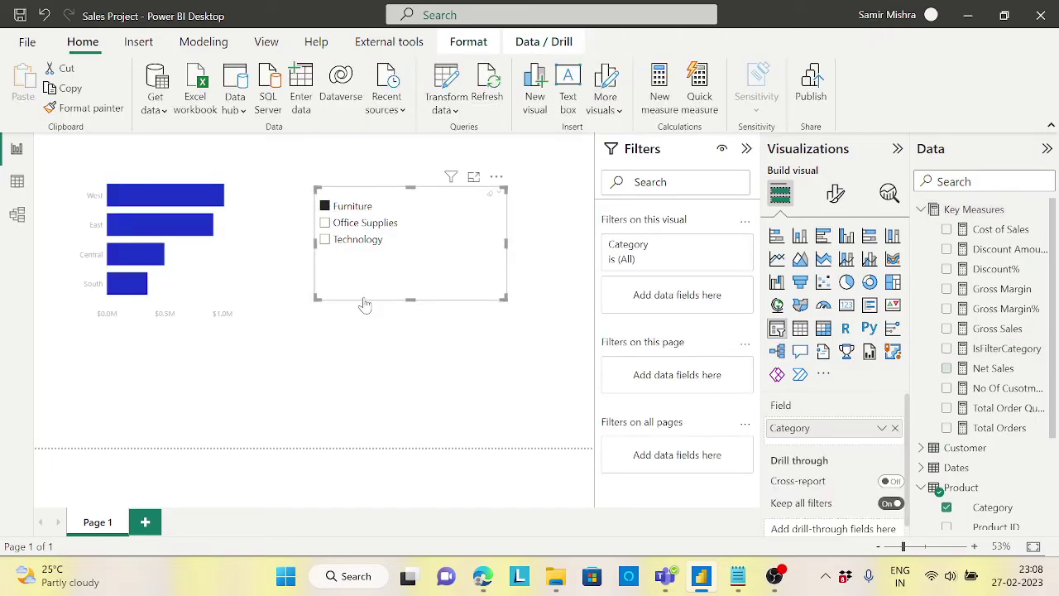
{"action": "left_click", "coordinate": [326, 223]}
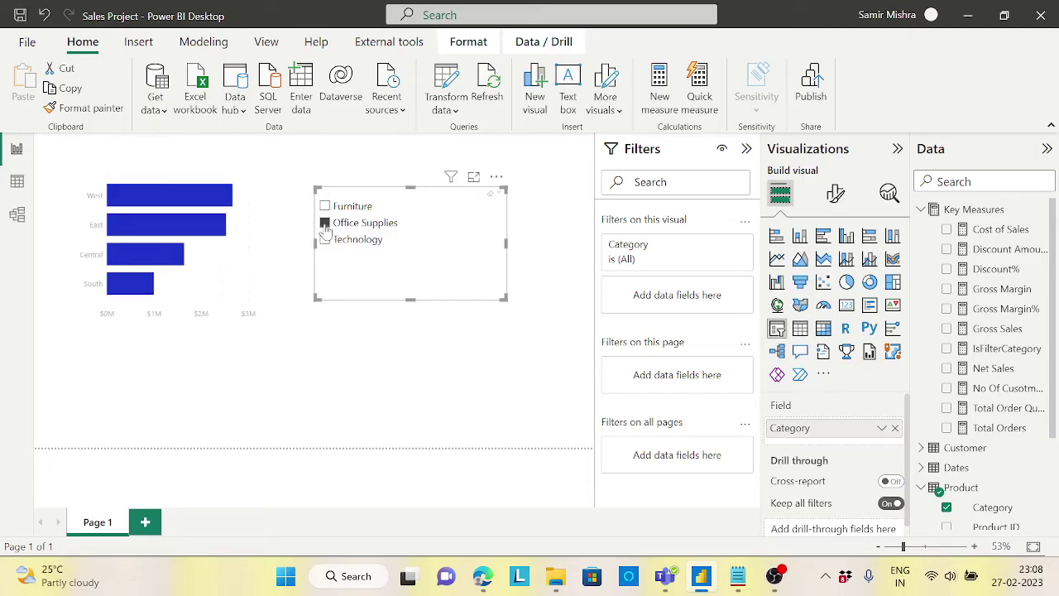
{"action": "left_click", "coordinate": [325, 224]}
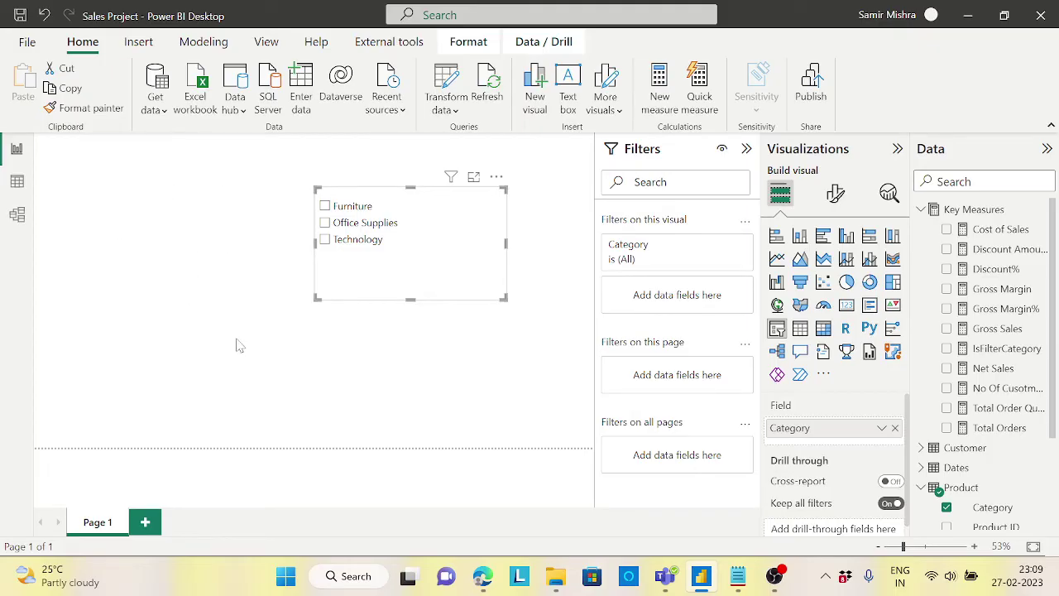
Collapse the Filters pane and delete the empty bar chart from the page
{"action": "left_click", "coordinate": [442, 378]}
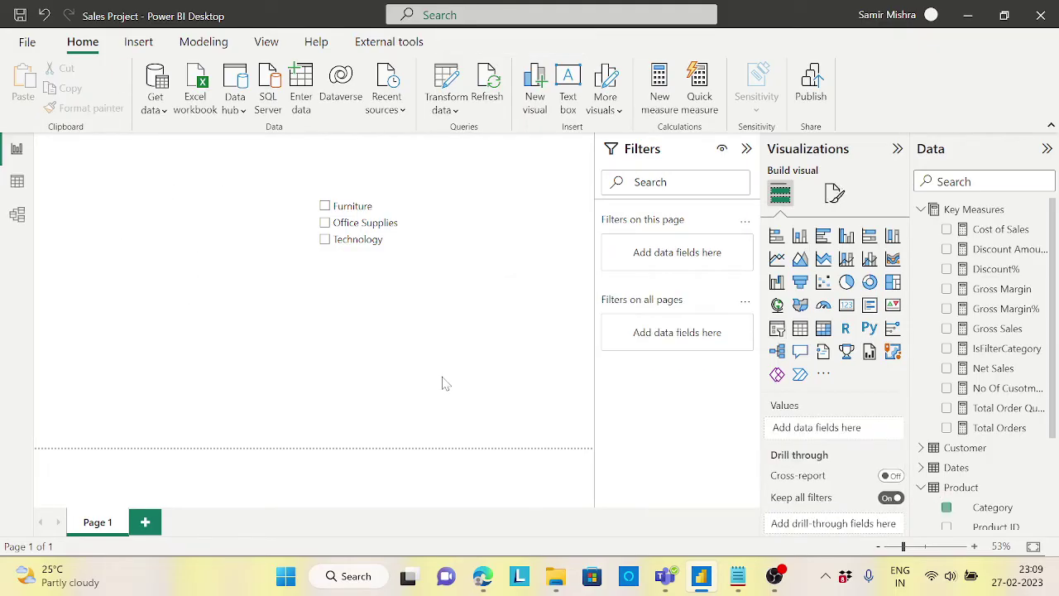
{"action": "left_click", "coordinate": [747, 150]}
{"action": "left_click", "coordinate": [220, 276]}
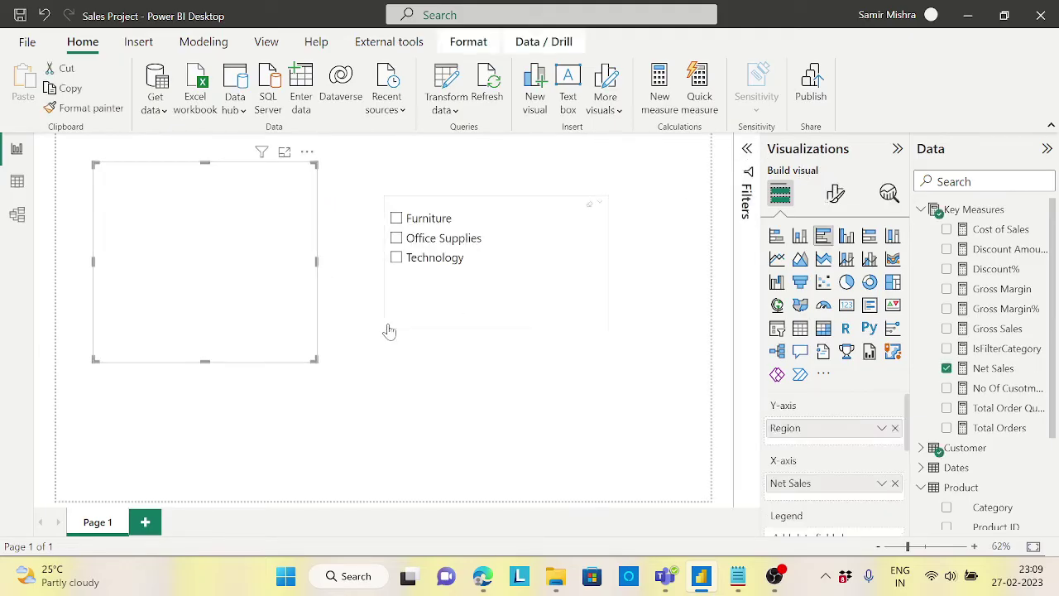
{"action": "key", "text": "Delete"}
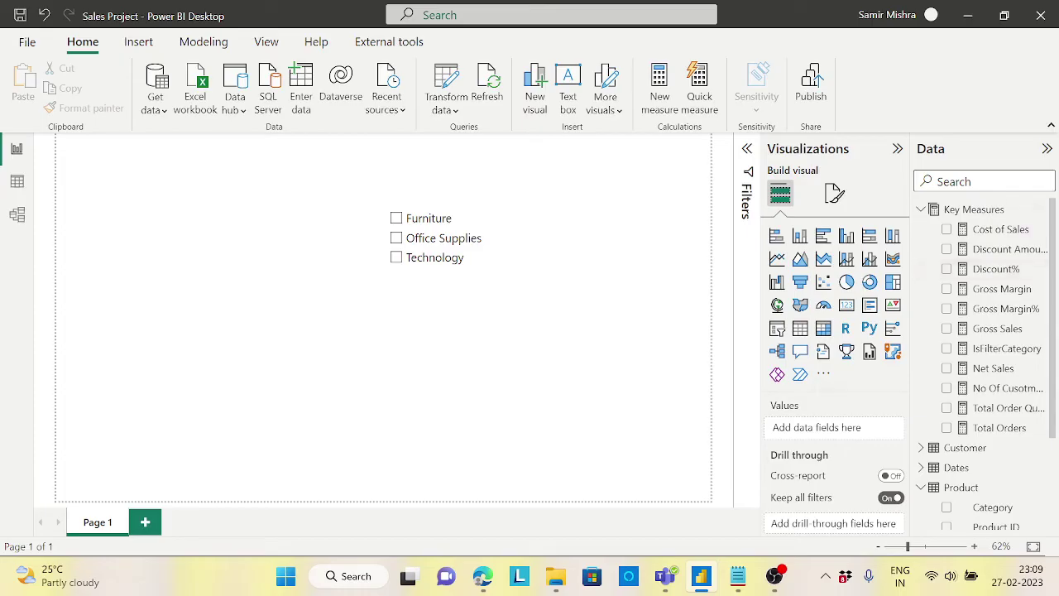
Start a new Key Measures measure named Message with IF([IsFilterCategory], as its condition
{"action": "right_click", "coordinate": [1026, 209]}
{"action": "left_click", "coordinate": [950, 220]}
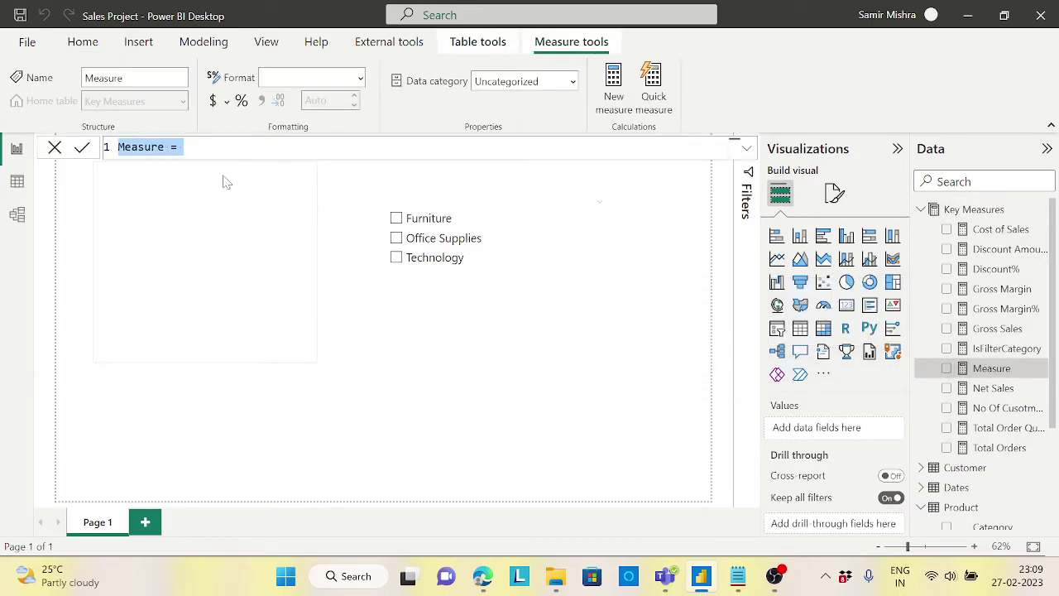
{"action": "type", "text": "Mesaag"}
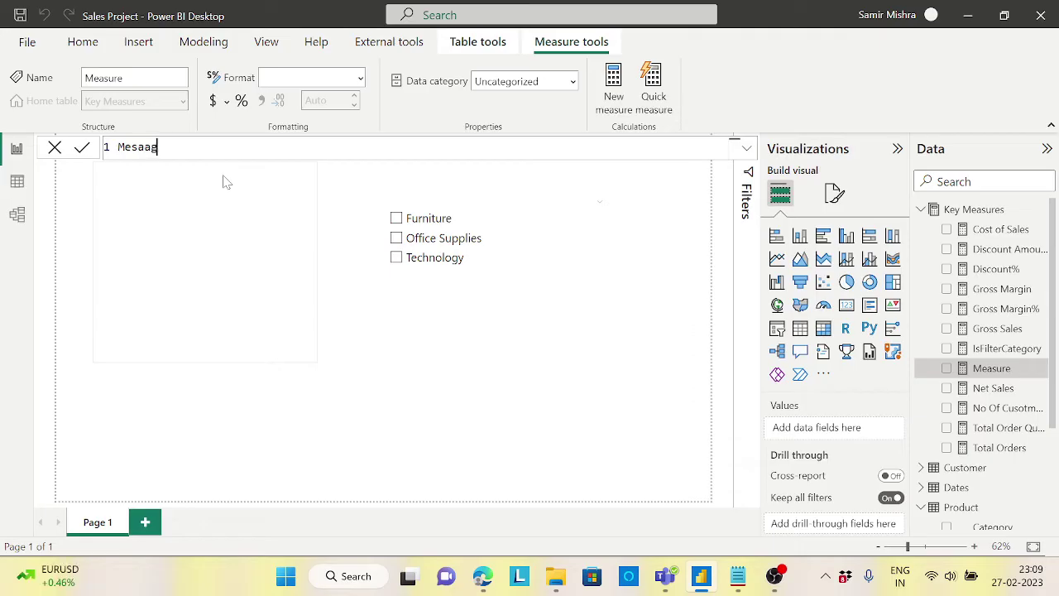
{"action": "key", "text": "BackSpace"}
{"action": "key", "text": "BackSpace"}
{"action": "key", "text": "BackSpace"}
{"action": "type", "text": "sage="}
{"action": "key", "text": "shift+Return"}
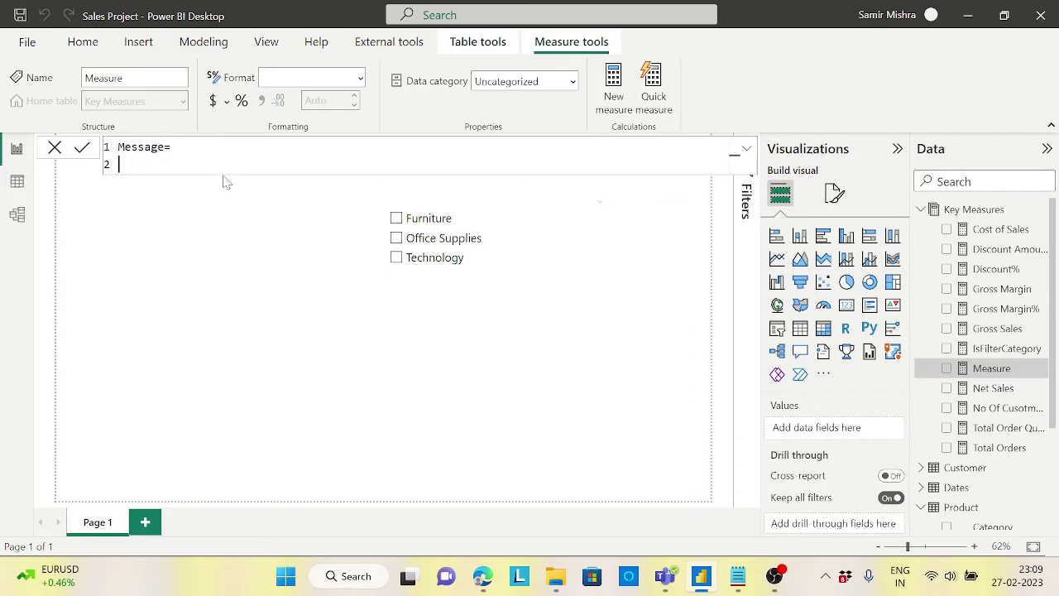
{"action": "type", "text": "IF("}
{"action": "key", "text": "shift+Return"}
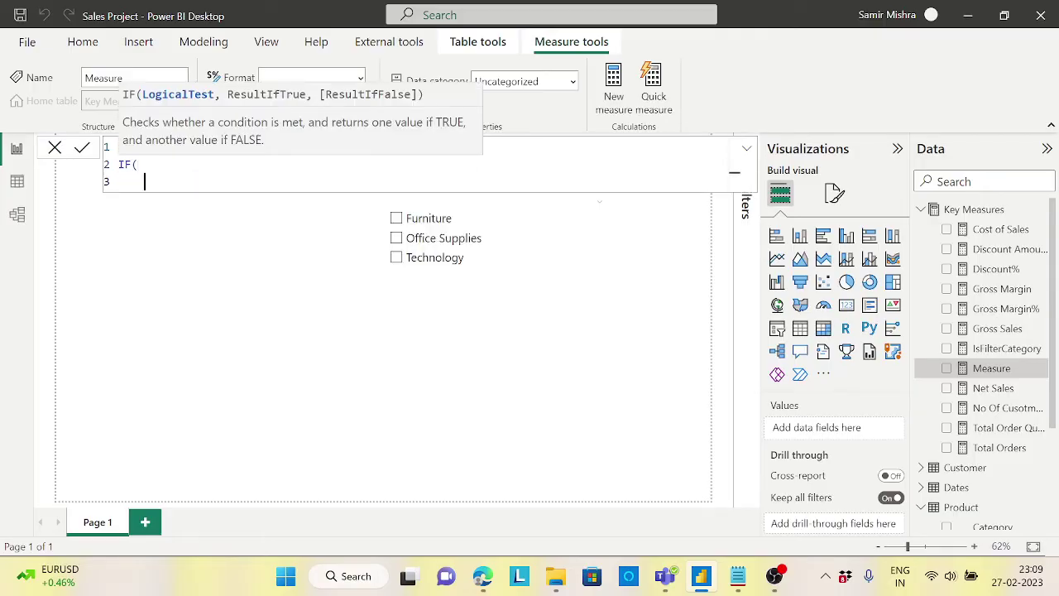
{"action": "type", "text": "[is"}
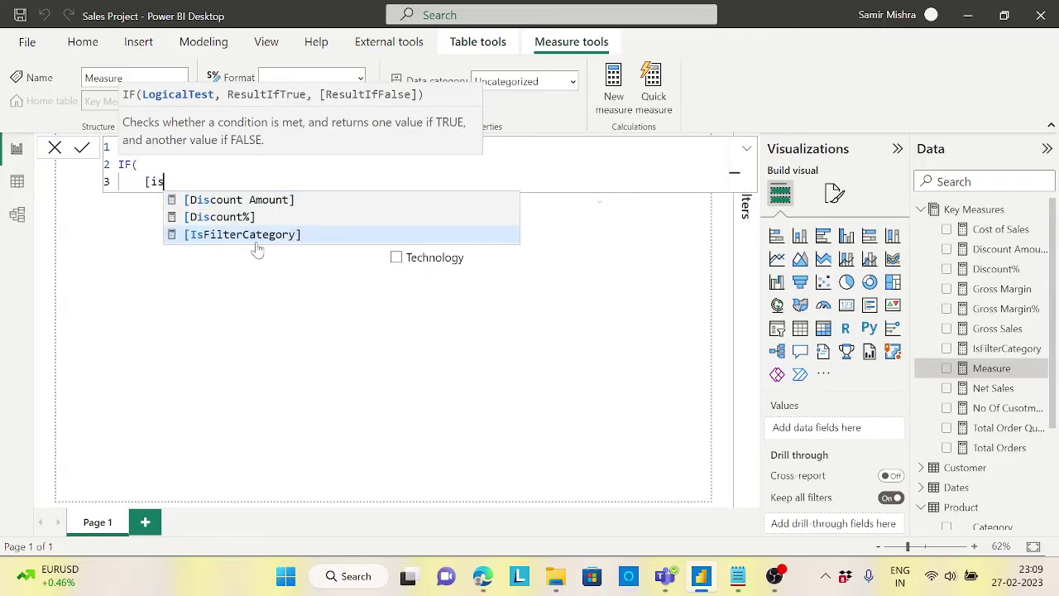
{"action": "key", "text": "Tab"}
{"action": "type", "text": ","}
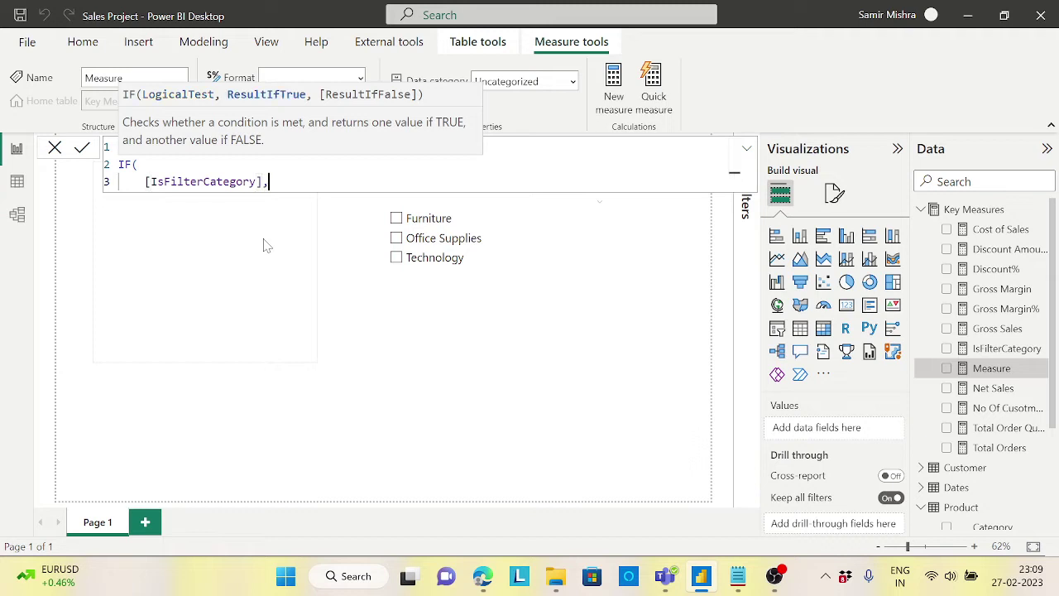
Finish the IF with results " " and "Please Select a Category" and commit the measure
{"action": "key", "text": "shift+Return"}
{"action": "type", "text": "\""}
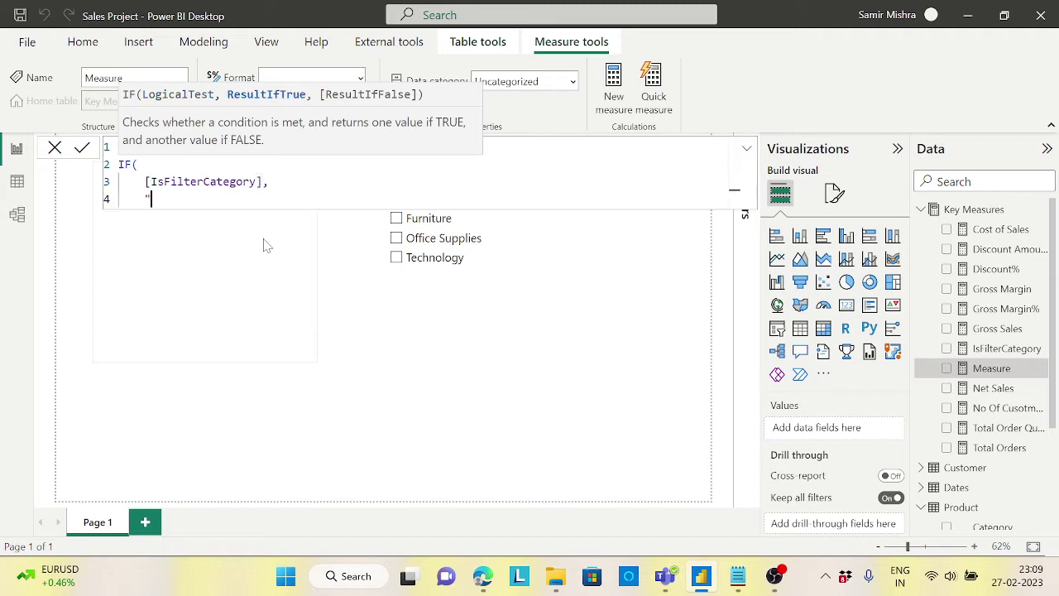
{"action": "type", "text": " \","}
{"action": "key", "text": "shift+Return"}
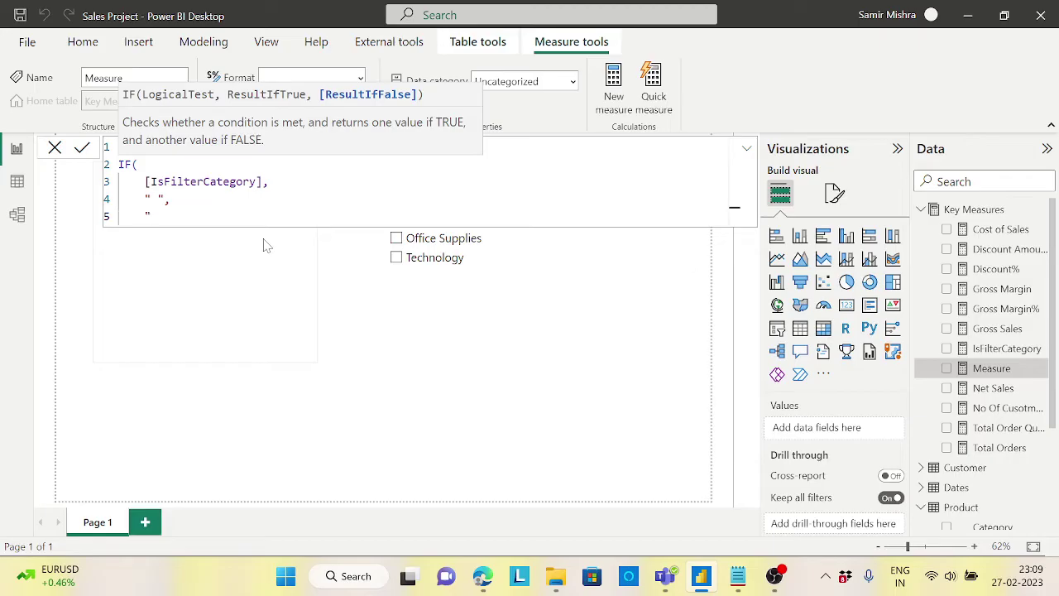
{"action": "type", "text": "\"PLease"}
{"action": "key", "text": "BackSpace"}
{"action": "key", "text": "BackSpace"}
{"action": "key", "text": "BackSpace"}
{"action": "key", "text": "BackSpace"}
{"action": "type", "text": "lease Select a Catr"}
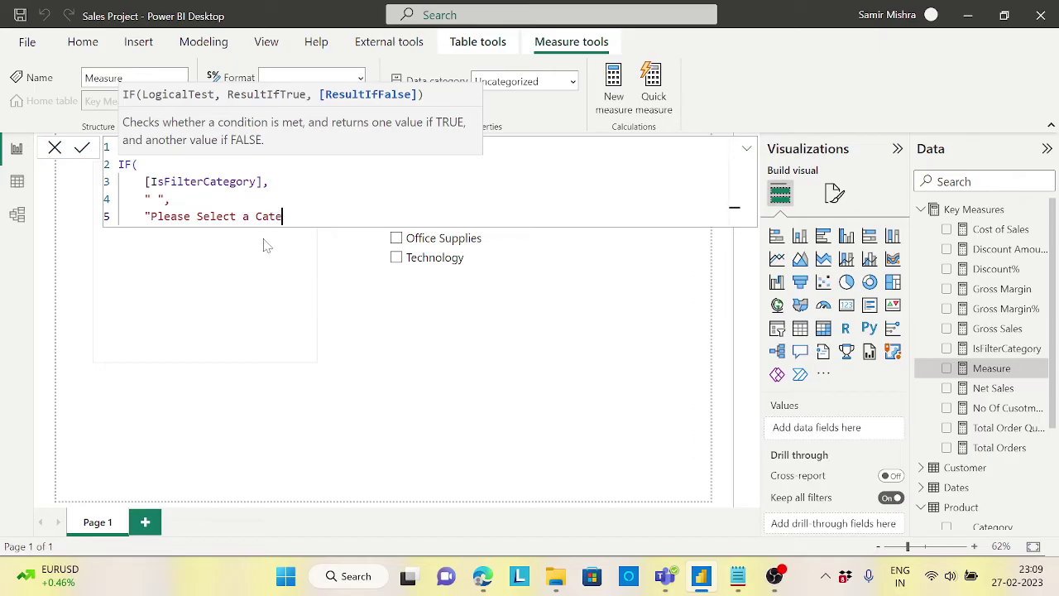
{"action": "type", "text": "gory\""}
{"action": "key", "text": "shift+Return"}
{"action": "type", "text": ")"}
{"action": "key", "text": "Return"}
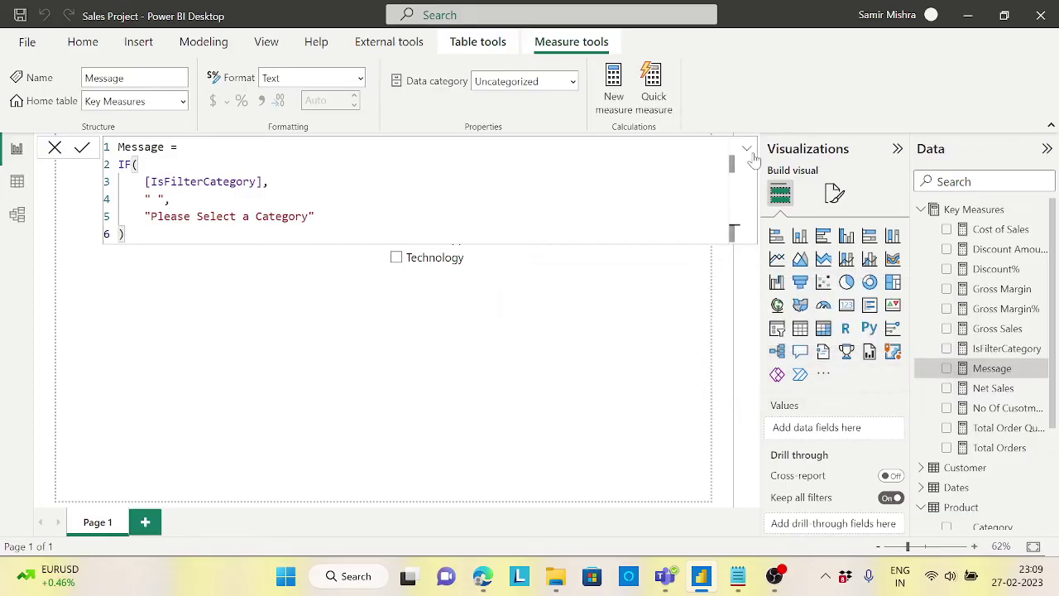
Add a card visual below the Category slicer and put the Message measure on it
{"action": "left_click", "coordinate": [970, 211]}
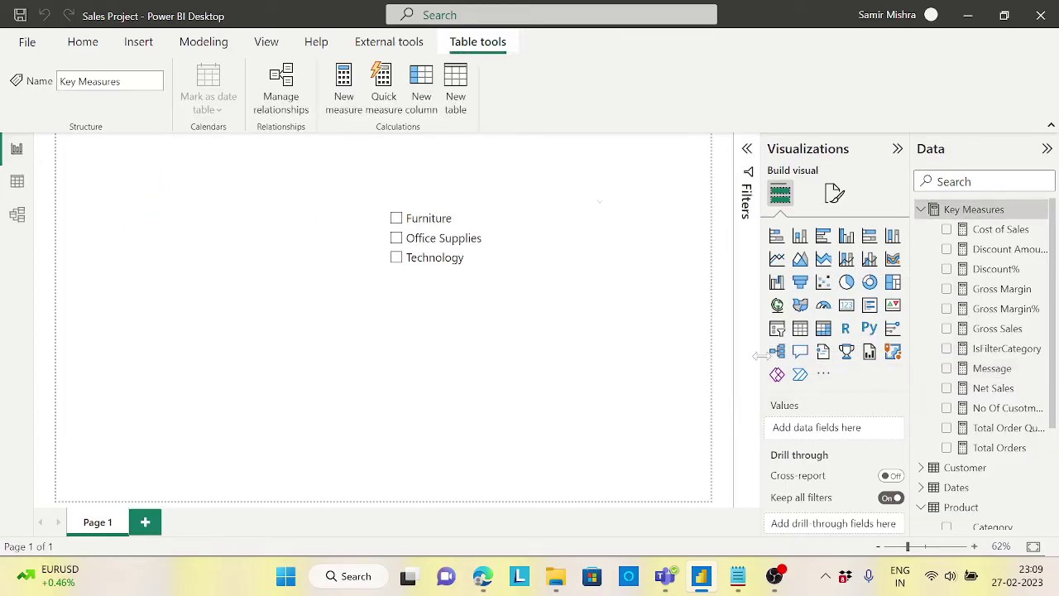
{"action": "left_click", "coordinate": [847, 305]}
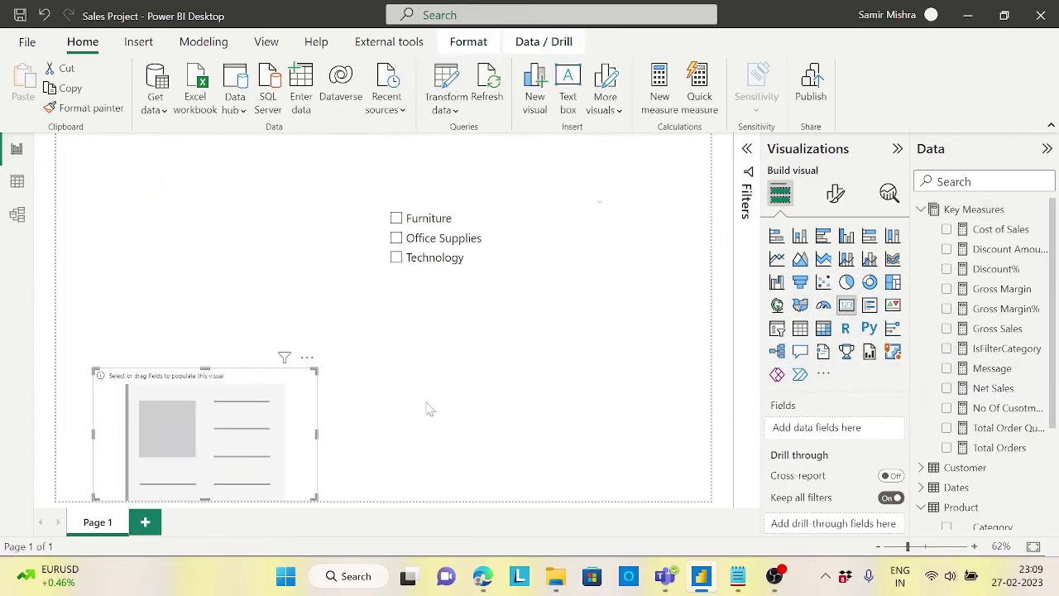
{"action": "left_click_drag", "start_coordinate": [206, 447], "coordinate": [492, 412]}
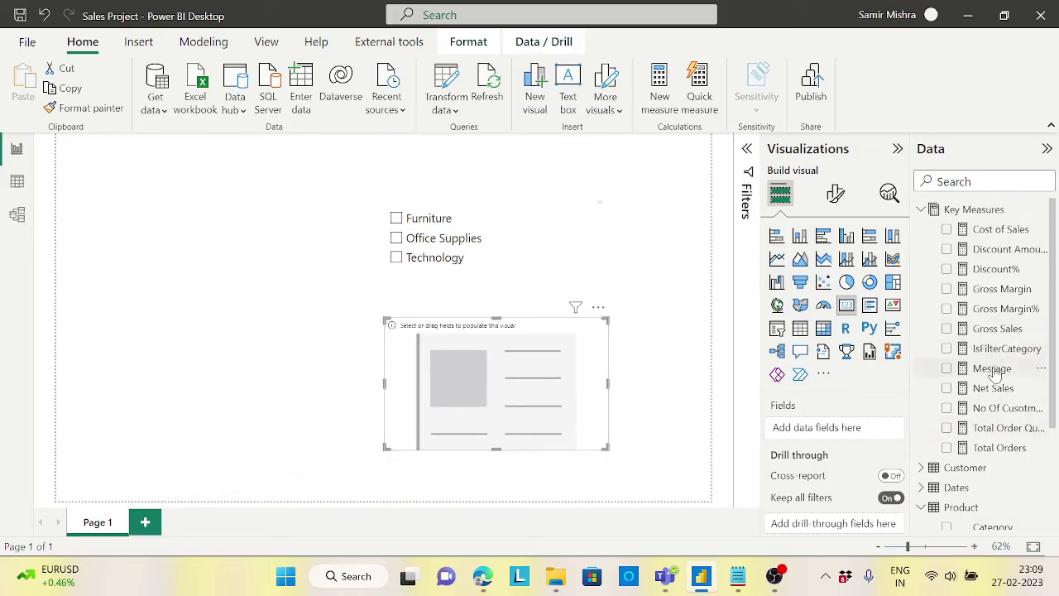
{"action": "left_click_drag", "start_coordinate": [993, 370], "coordinate": [516, 390]}
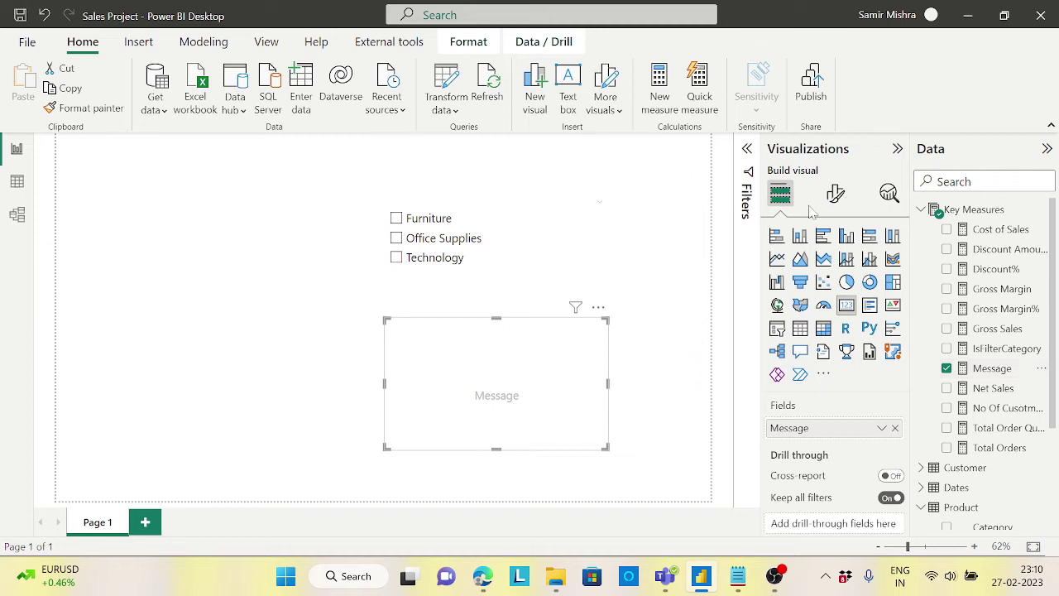
Set the card's callout value colour to black
{"action": "left_click", "coordinate": [835, 193]}
{"action": "left_click", "coordinate": [808, 307]}
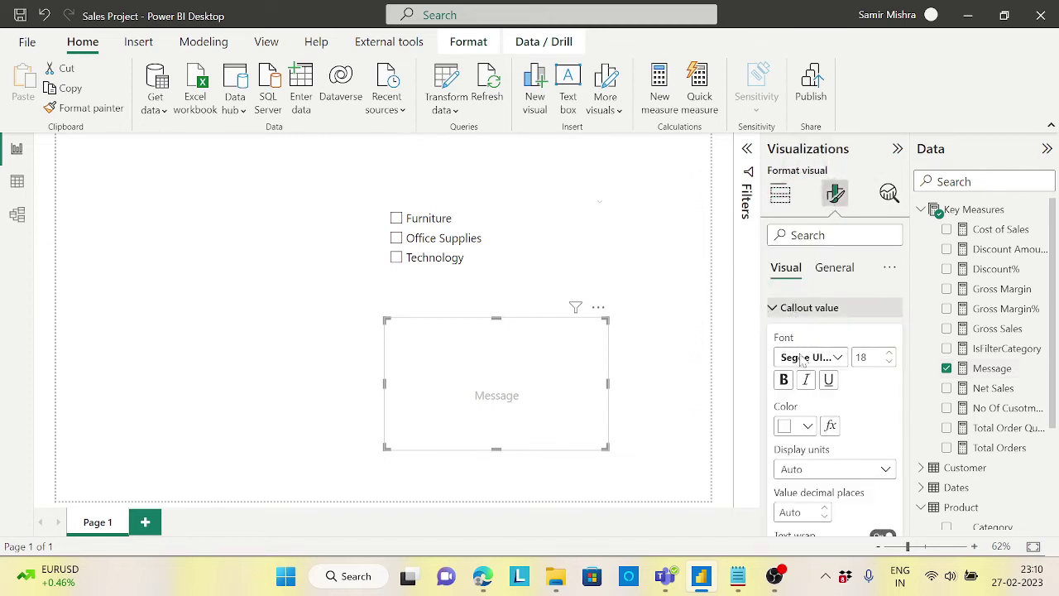
{"action": "left_click", "coordinate": [807, 426]}
{"action": "left_click", "coordinate": [818, 166]}
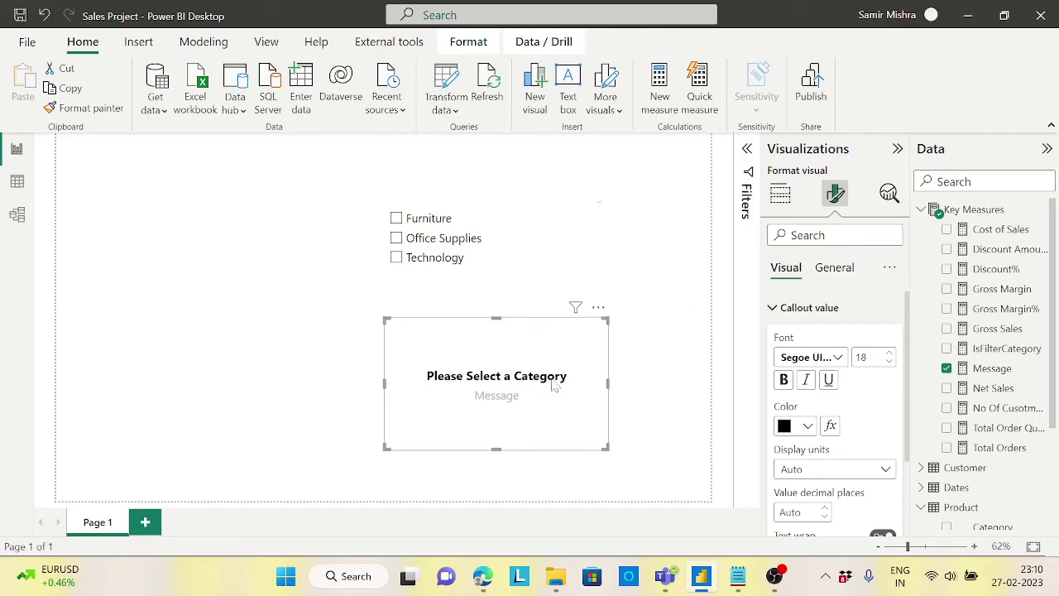
Tick and untick Furniture in the slicer to test the card, then select the card
{"action": "left_click", "coordinate": [396, 218]}
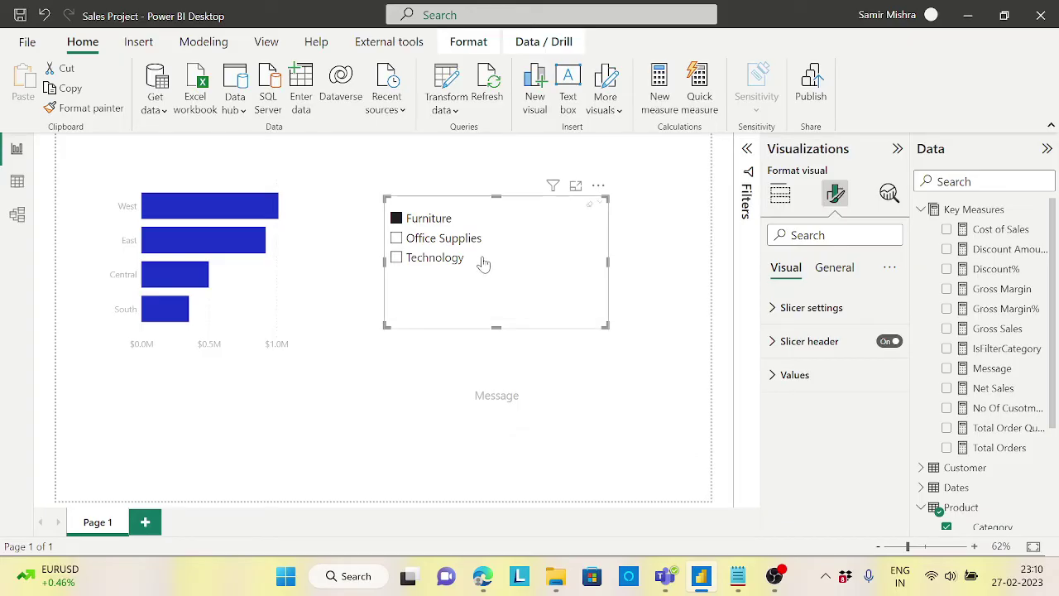
{"action": "left_click", "coordinate": [397, 220]}
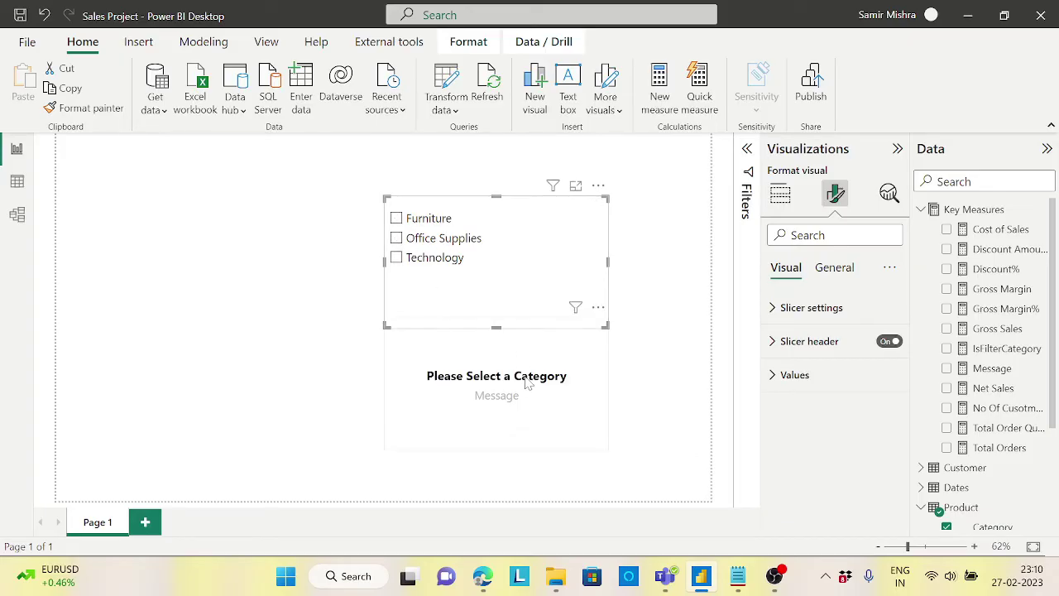
{"action": "left_click", "coordinate": [537, 412]}
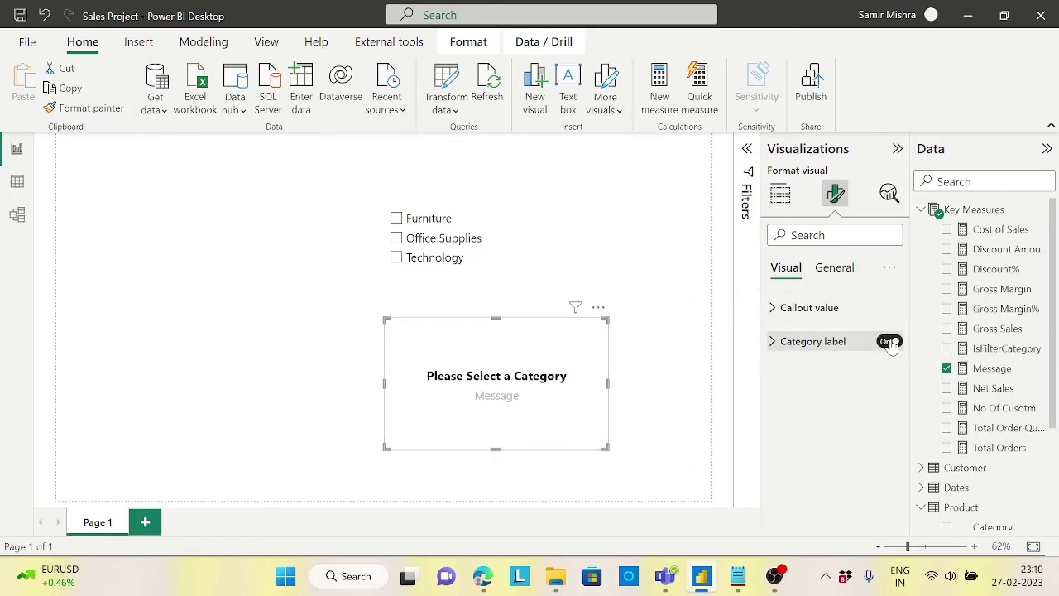
Turn off the card's Message category label
{"action": "left_click", "coordinate": [780, 193]}
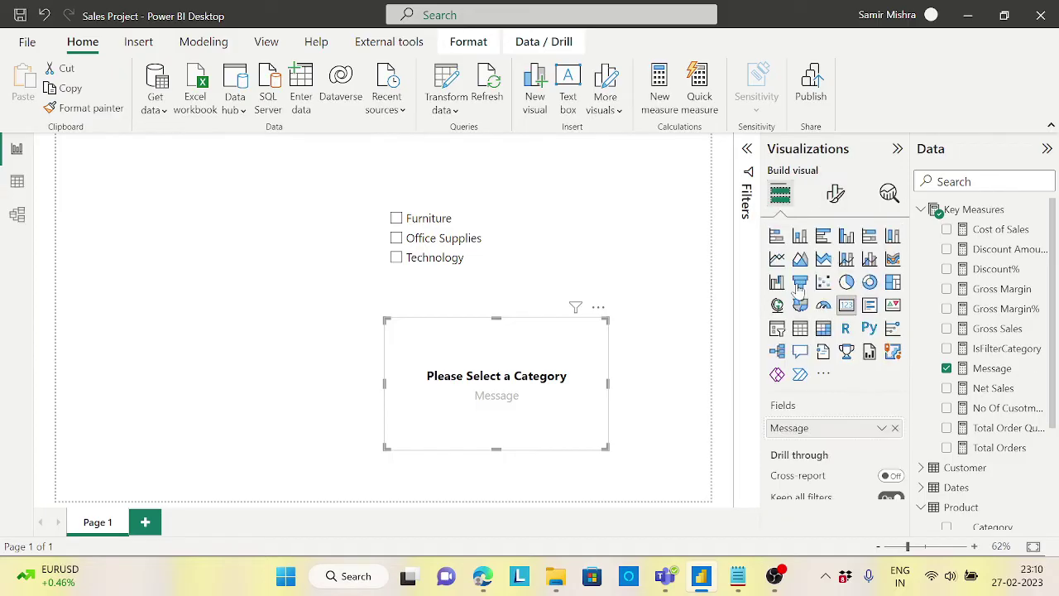
{"action": "left_click", "coordinate": [835, 193]}
{"action": "left_click", "coordinate": [889, 341]}
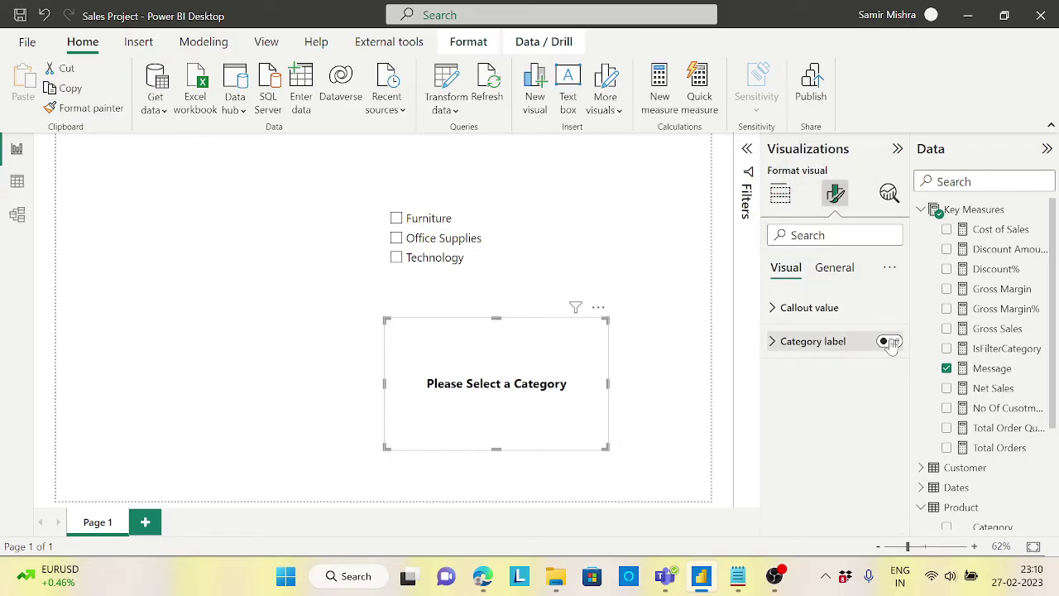
Test Furniture and Office Supplies in the slicer, then align the card directly under it
{"action": "left_click", "coordinate": [396, 219]}
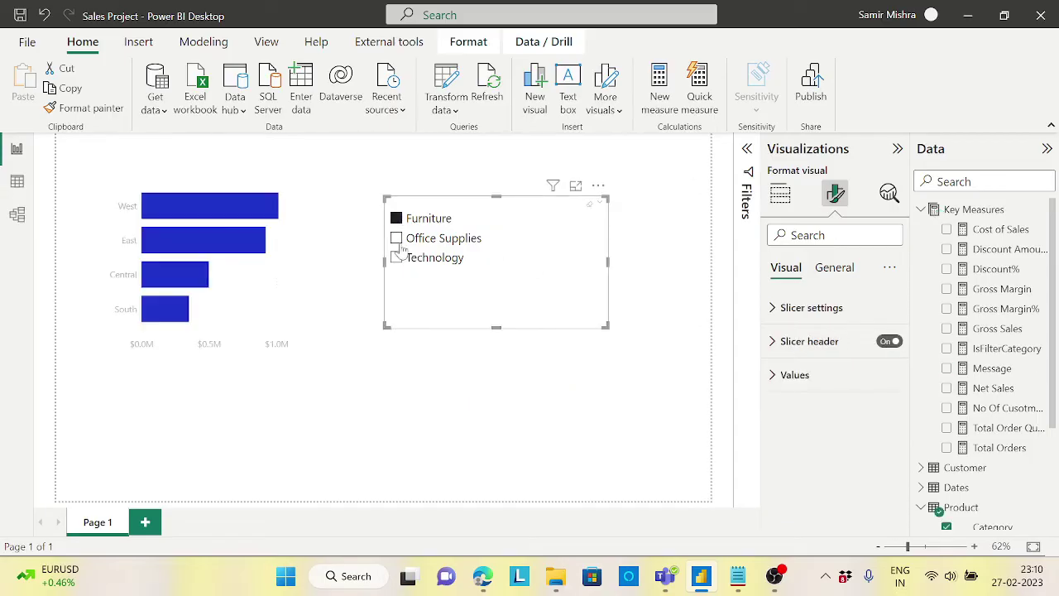
{"action": "left_click", "coordinate": [400, 245]}
{"action": "left_click", "coordinate": [399, 245]}
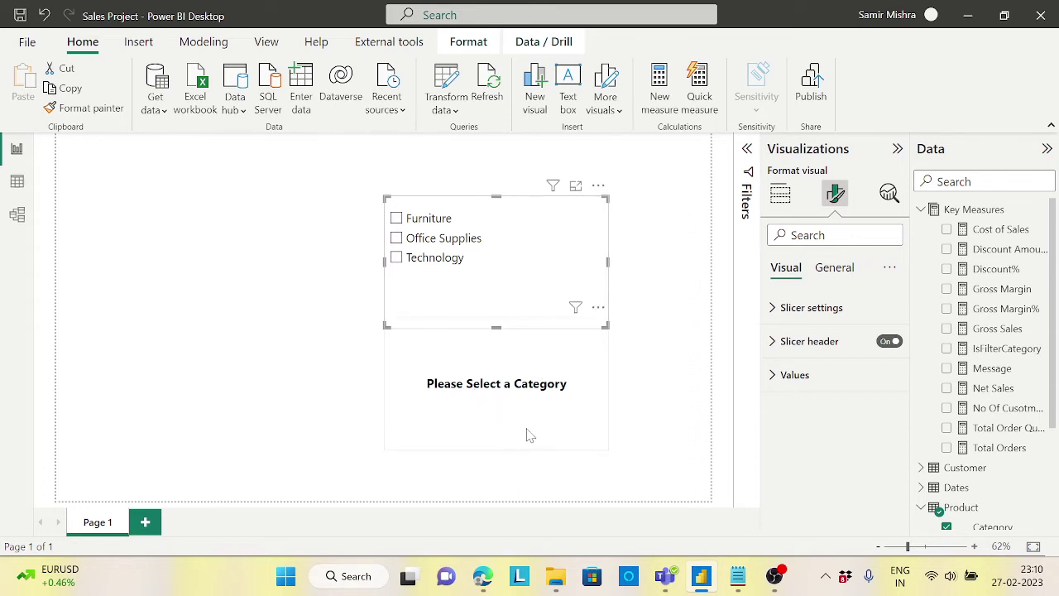
{"action": "left_click_drag", "start_coordinate": [485, 442], "coordinate": [529, 427]}
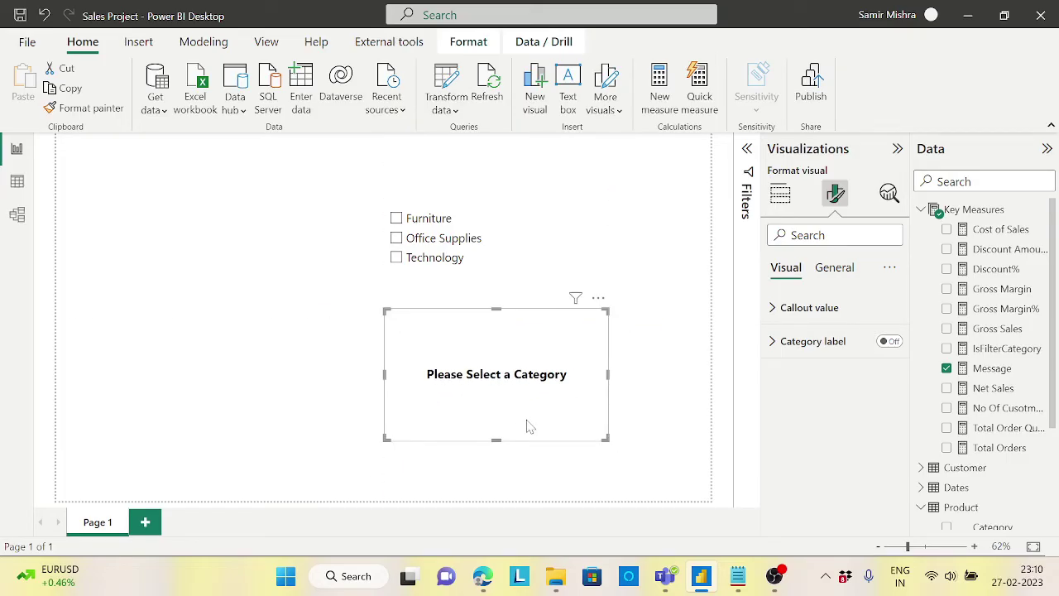
Create a new measure in Key Measures named MakeIt Transparent
{"action": "left_click", "coordinate": [1041, 216]}
{"action": "left_click", "coordinate": [931, 219]}
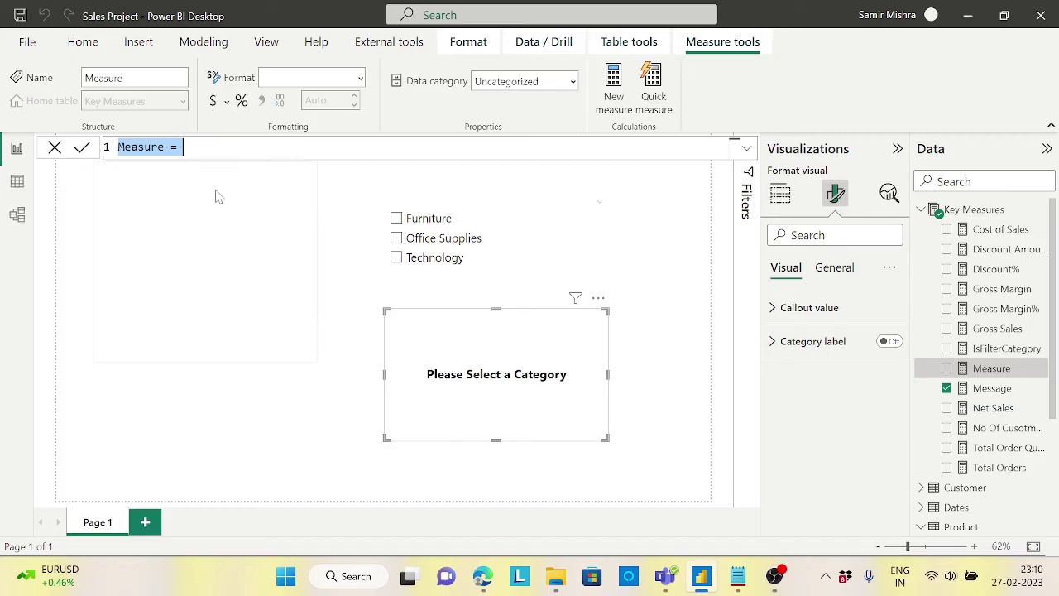
{"action": "key", "text": "BackSpace"}
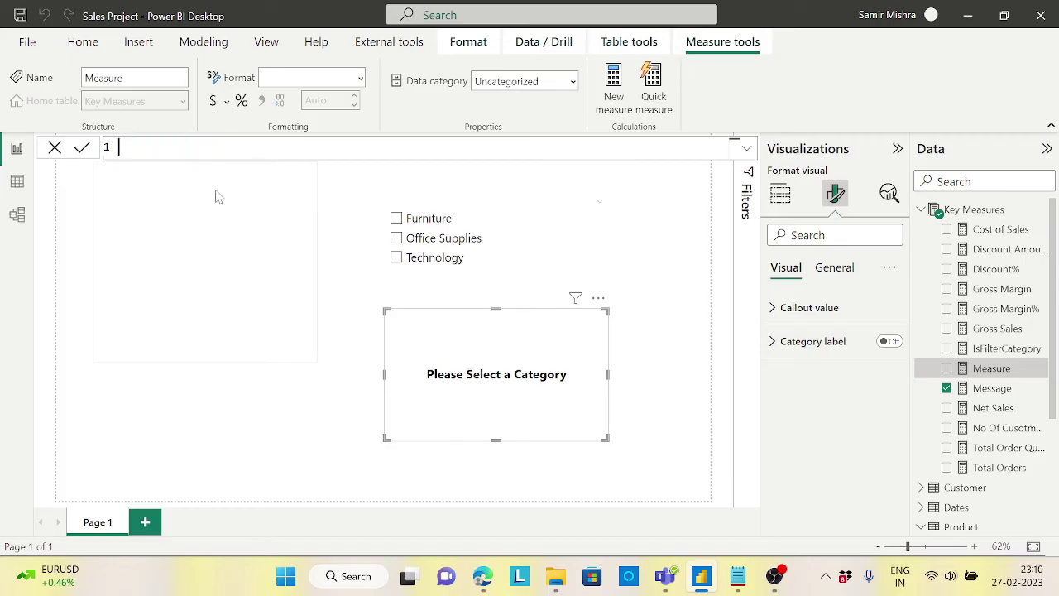
{"action": "type", "text": "MakeIt Transparennt"}
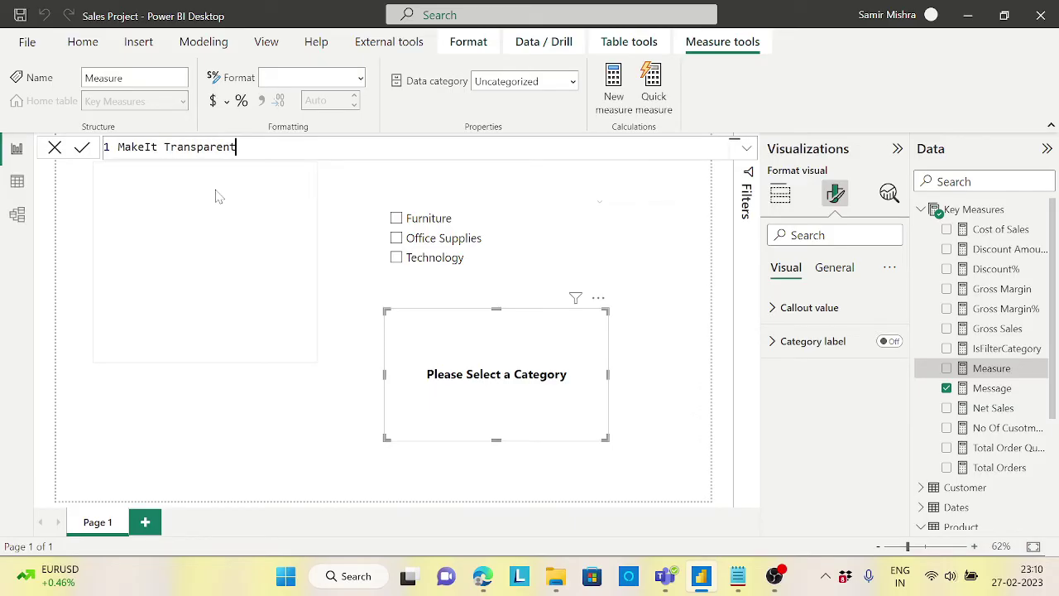
{"action": "type", "text": "="}
Write the formula body as IF( [IsFilterCategory], and start a line for the true result
{"action": "key", "text": "shift+Return"}
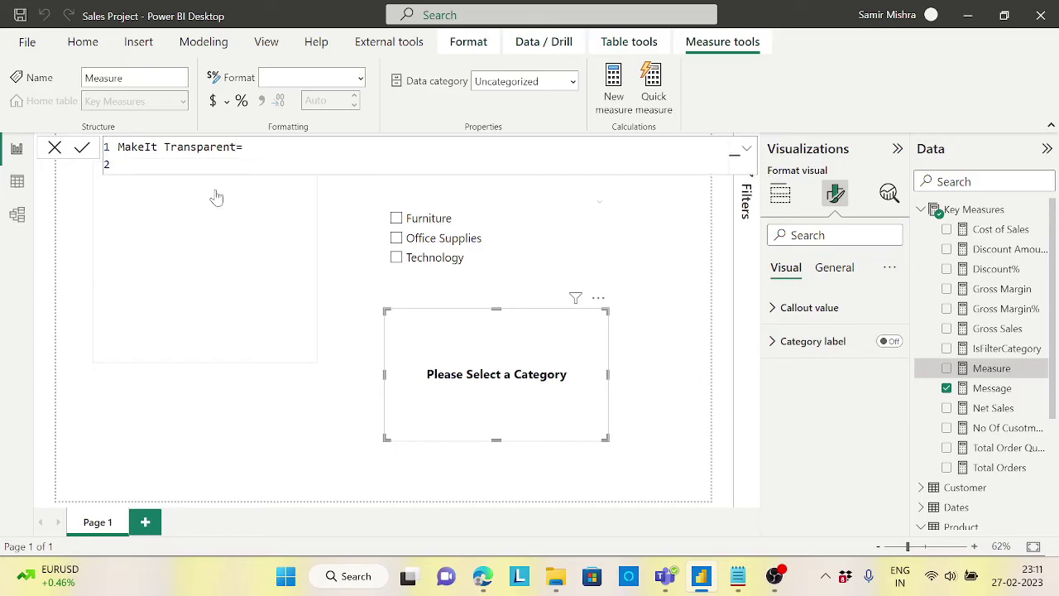
{"action": "type", "text": "IF("}
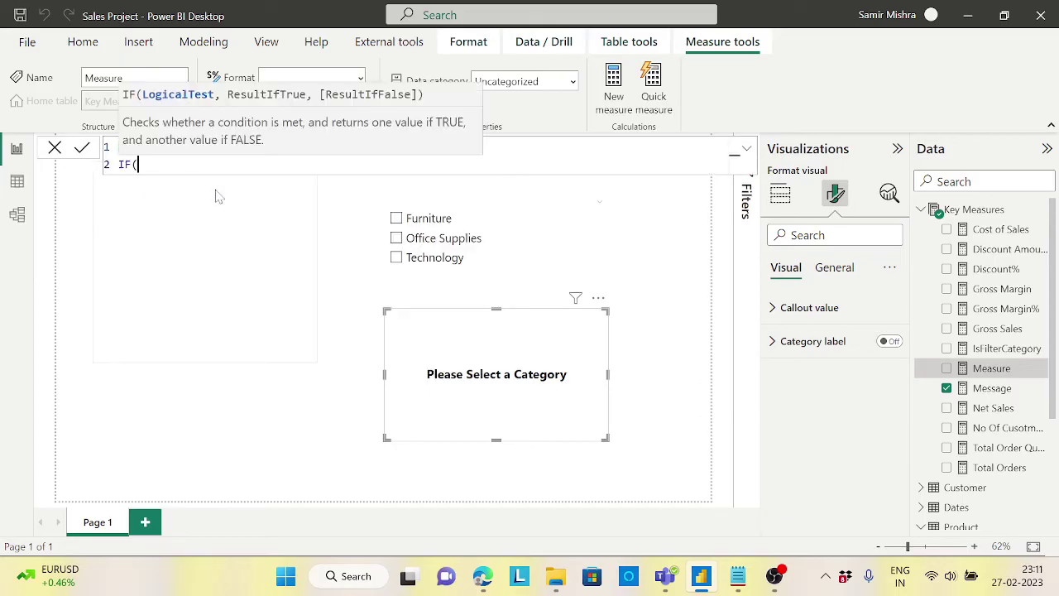
{"action": "key", "text": "shift+Return"}
{"action": "type", "text": "is"}
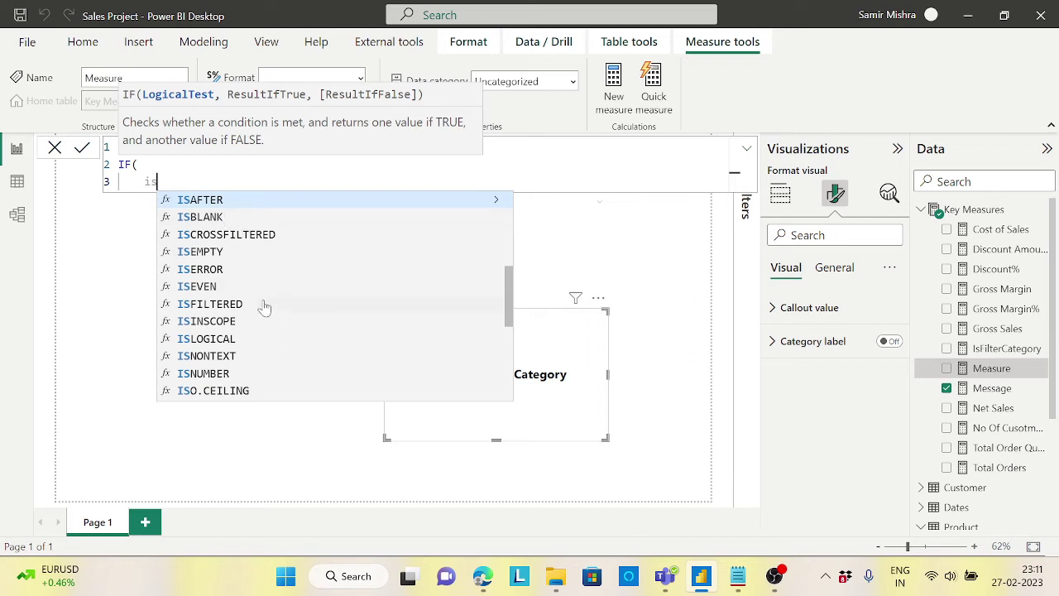
{"action": "key", "text": "BackSpace"}
{"action": "key", "text": "BackSpace"}
{"action": "type", "text": "["}
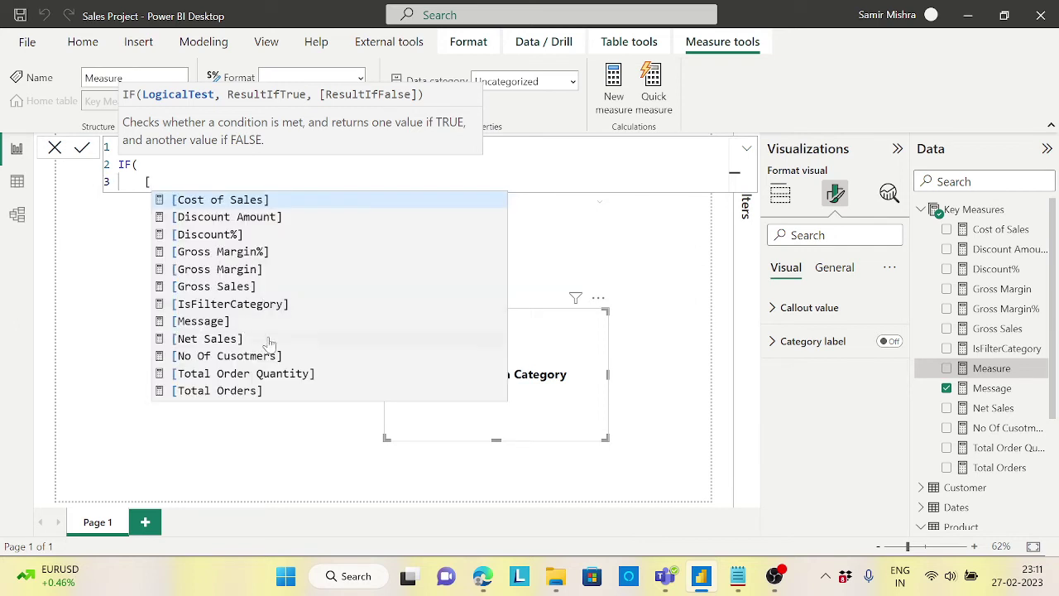
{"action": "left_click", "coordinate": [277, 240]}
{"action": "key", "text": "BackSpace"}
{"action": "key", "text": "BackSpace"}
{"action": "key", "text": "BackSpace"}
{"action": "key", "text": "BackSpace"}
{"action": "key", "text": "BackSpace"}
{"action": "key", "text": "BackSpace"}
{"action": "key", "text": "BackSpace"}
{"action": "key", "text": "BackSpace"}
{"action": "key", "text": "BackSpace"}
{"action": "key", "text": "BackSpace"}
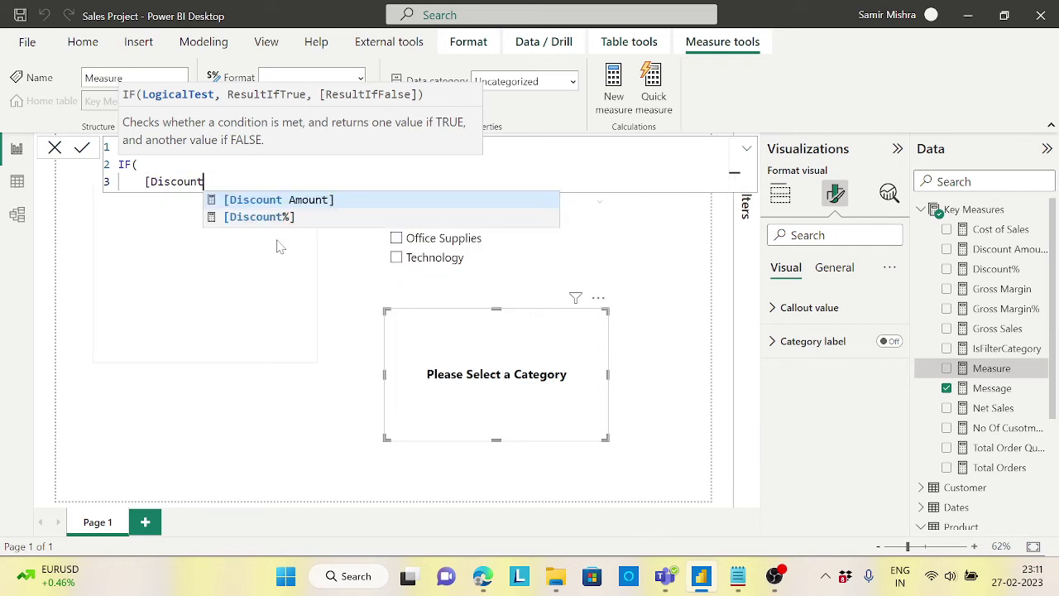
{"action": "type", "text": "i"}
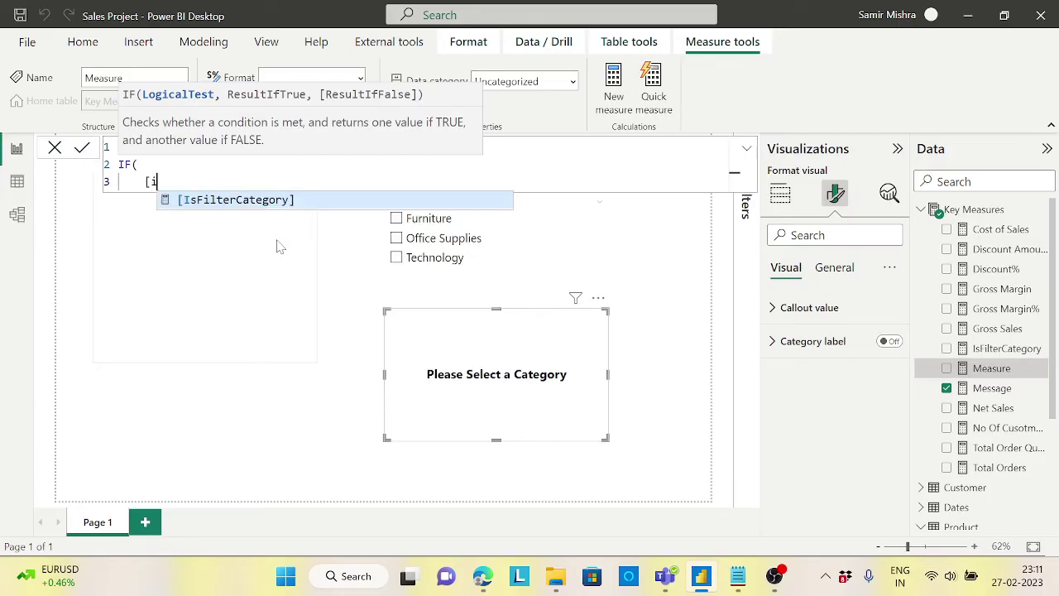
{"action": "left_click", "coordinate": [286, 208]}
{"action": "type", "text": ","}
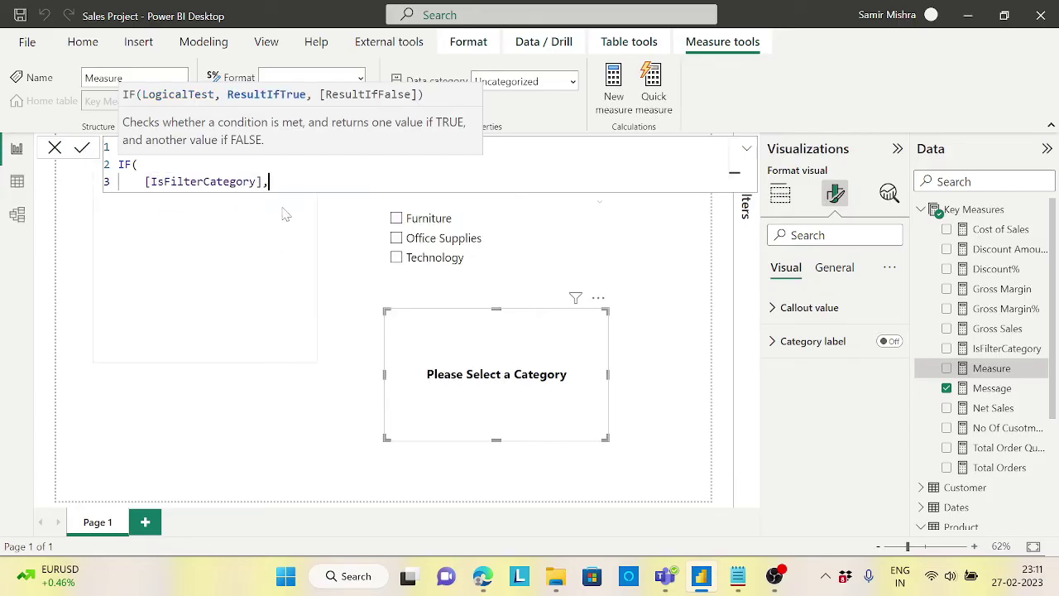
{"action": "key", "text": "Return"}
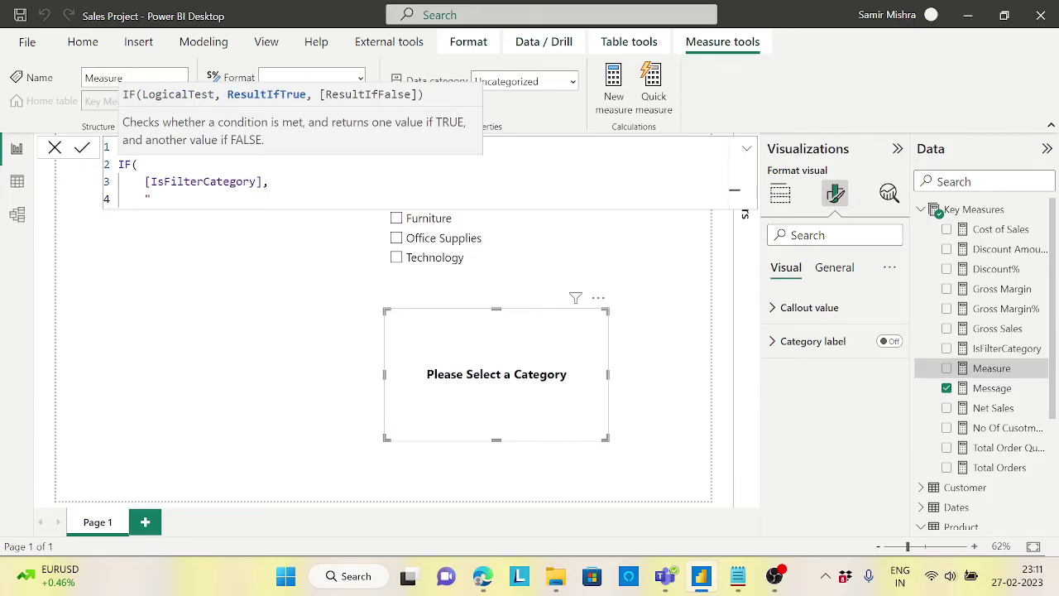
Copy the colour code #FFFFFF00 from the Notepad note and switch back to Power BI
{"action": "left_click", "coordinate": [738, 577]}
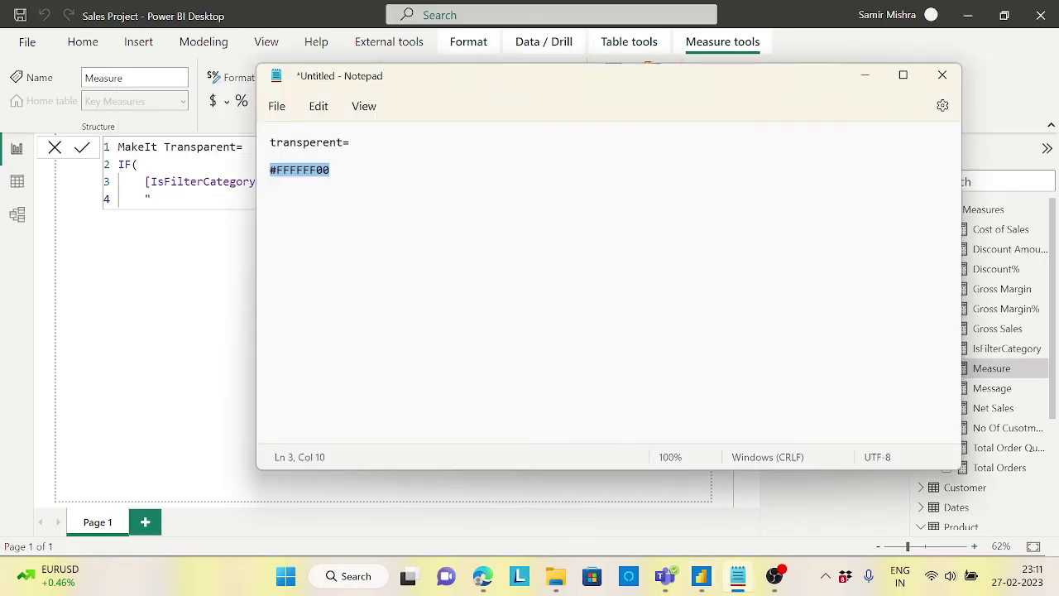
{"action": "left_click", "coordinate": [324, 170]}
{"action": "key", "text": "Home"}
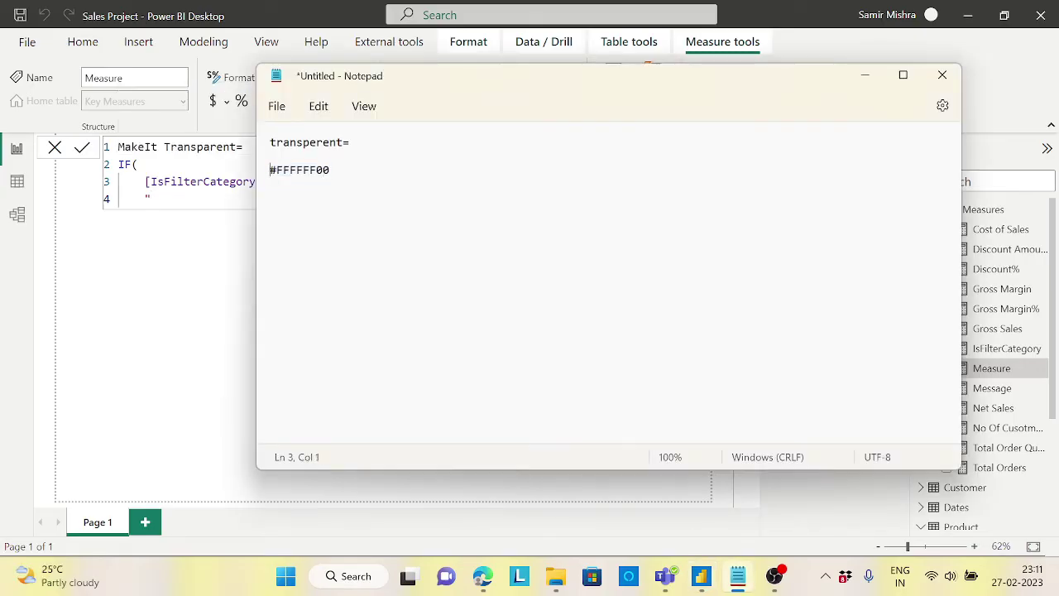
{"action": "key", "text": "shift+Right"}
{"action": "key", "text": "shift+Right"}
{"action": "key", "text": "shift+Right"}
{"action": "key", "text": "shift+Right"}
{"action": "key", "text": "shift+Right"}
{"action": "key", "text": "shift+Right"}
{"action": "key", "text": "shift+Right"}
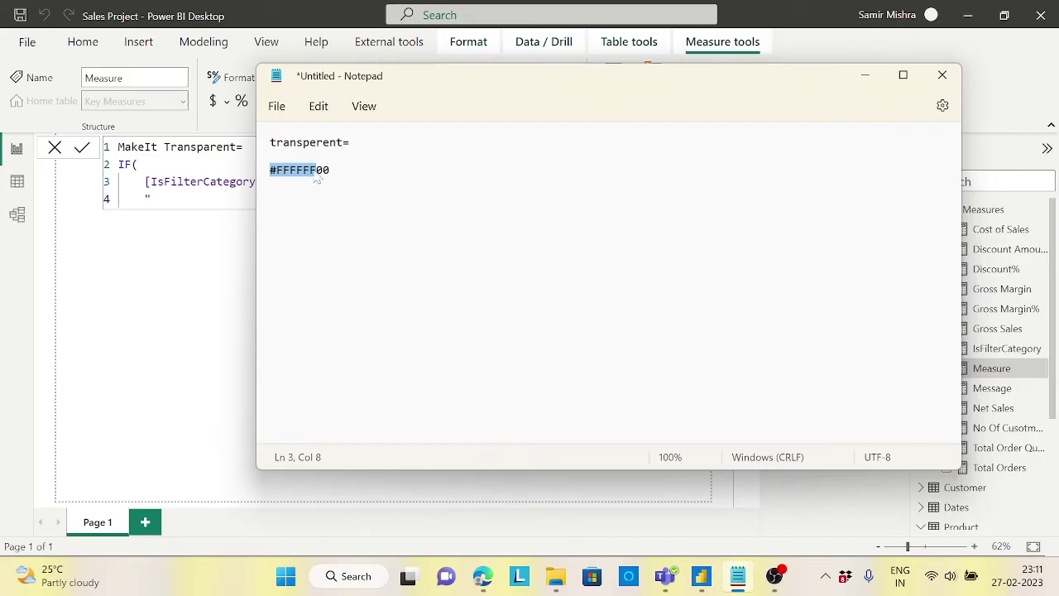
{"action": "key", "text": "shift+Right"}
{"action": "key", "text": "shift+Right"}
{"action": "key", "text": "ctrl+c"}
{"action": "key", "text": "alt+Tab"}
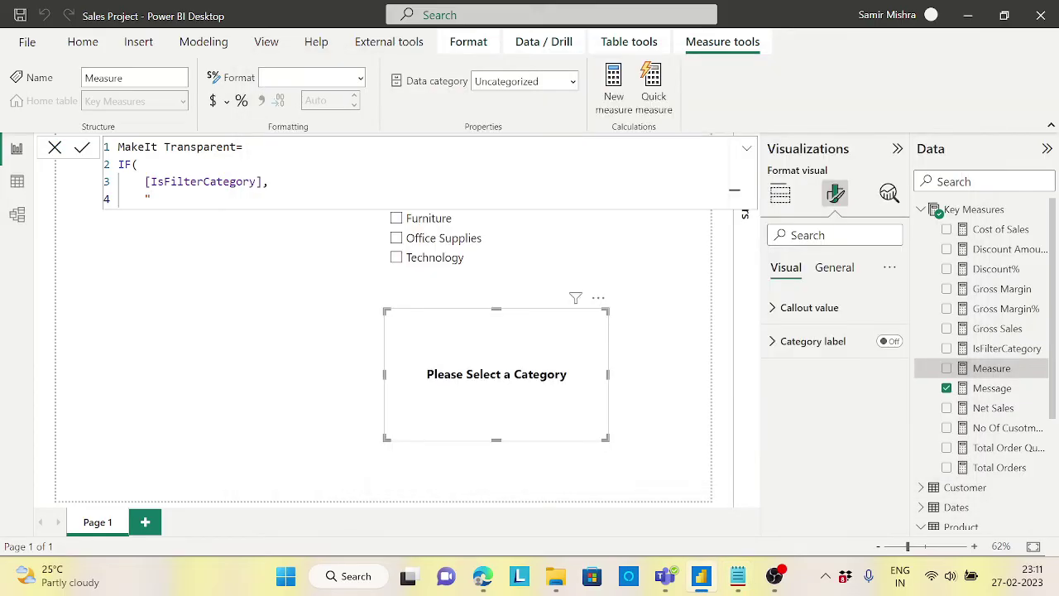
Complete and commit the measure as IF([IsFilterCategory], "#FFFFFF00", "White")
{"action": "key", "text": "ctrl+v"}
{"action": "type", "text": ","}
{"action": "key", "text": "Return"}
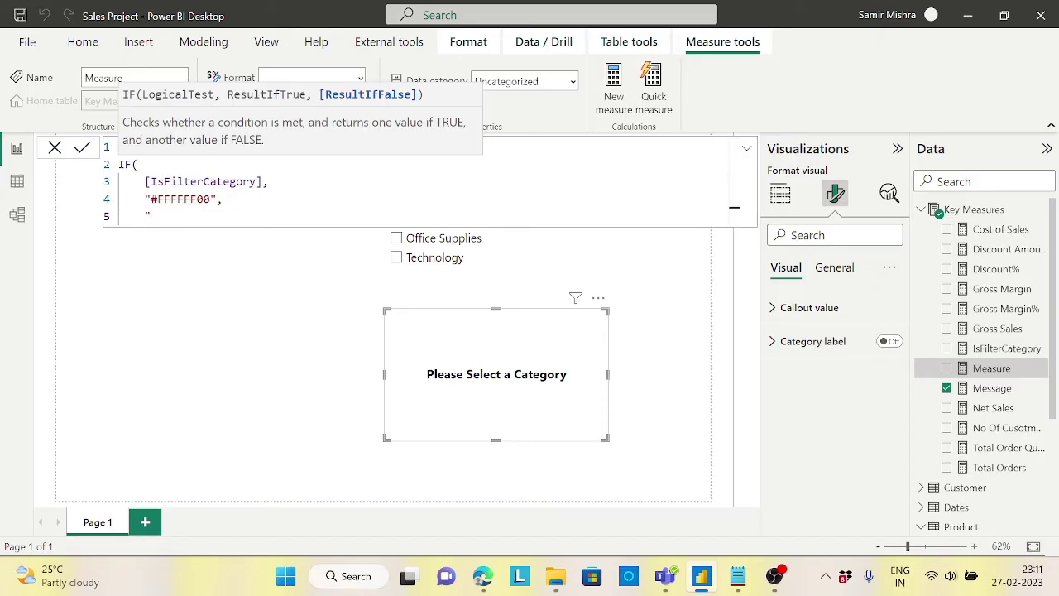
{"action": "type", "text": "\"White\""}
{"action": "key", "text": "Return"}
{"action": "type", "text": ")"}
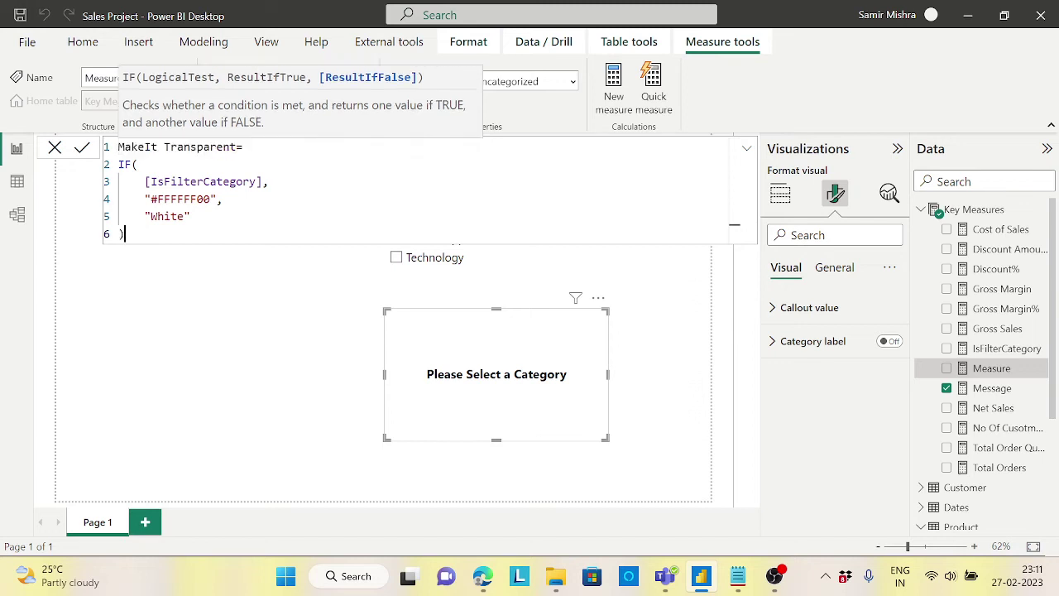
{"action": "key", "text": "Return"}
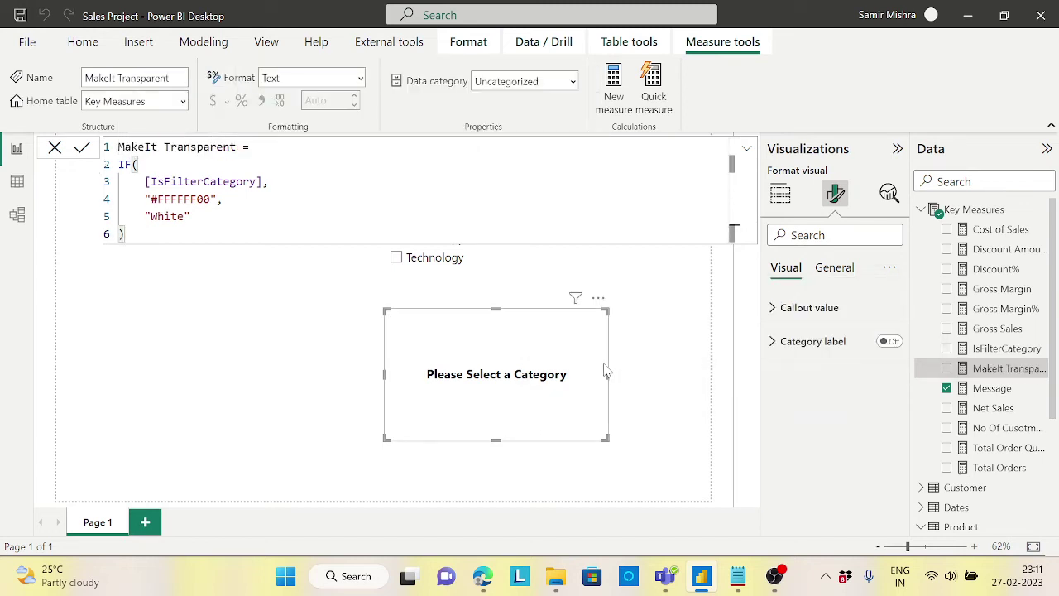
{"action": "left_click", "coordinate": [977, 210]}
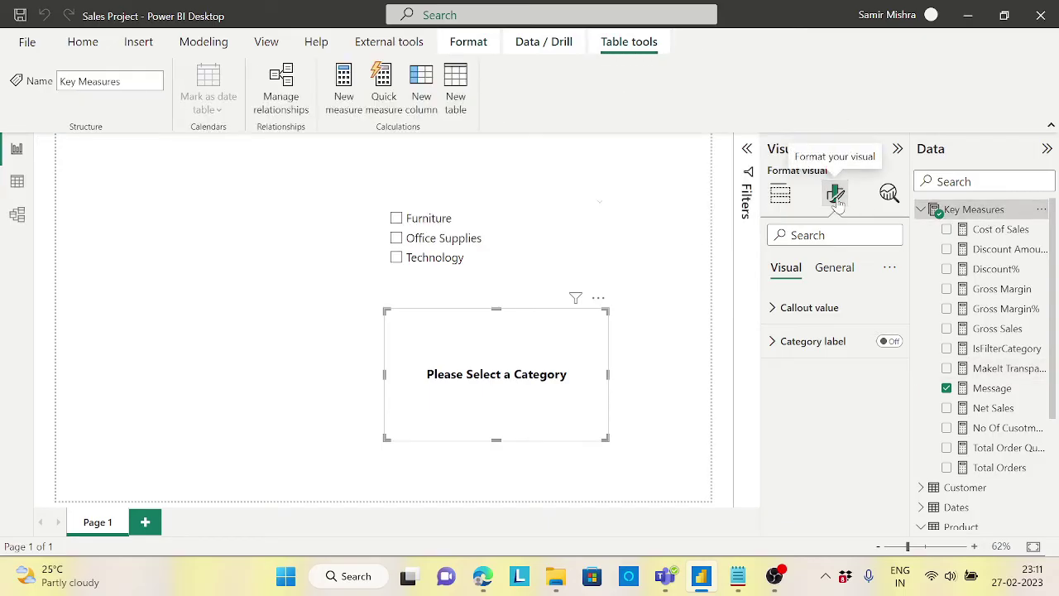
Turn on the message card's title
{"action": "left_click", "coordinate": [844, 273]}
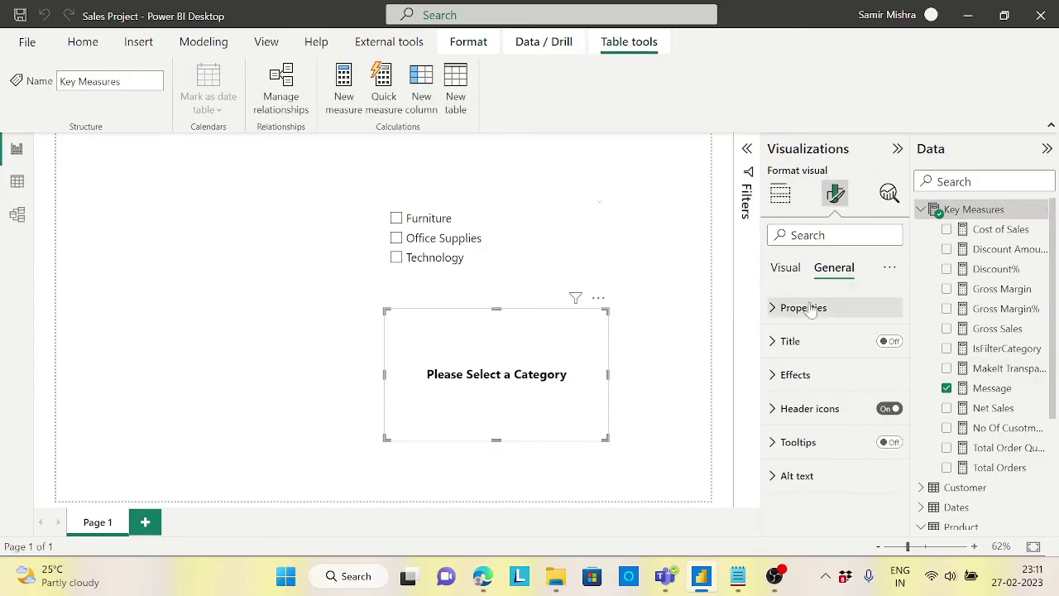
{"action": "left_click", "coordinate": [776, 342]}
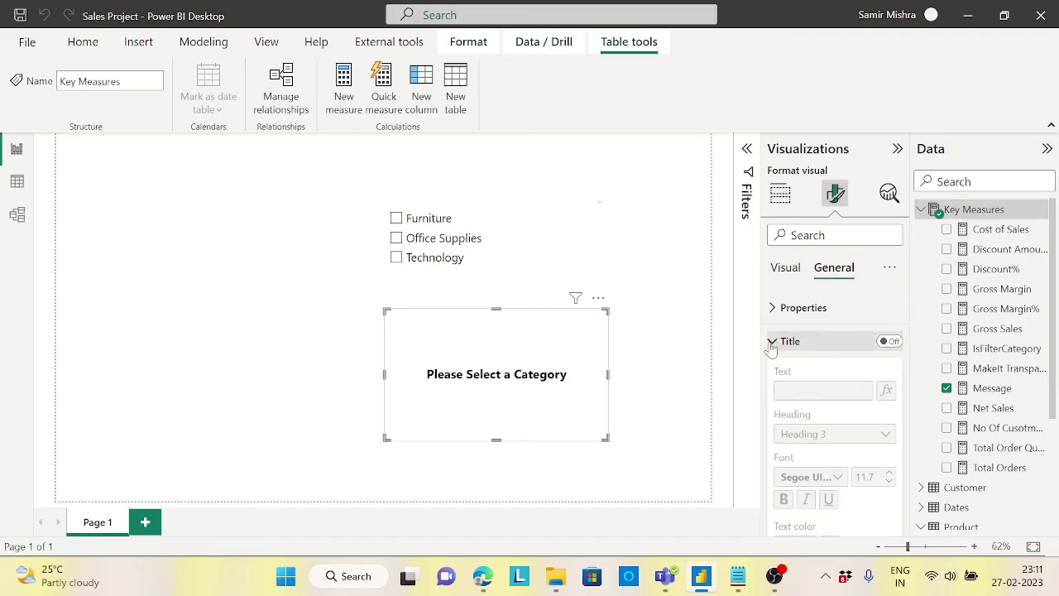
{"action": "left_click", "coordinate": [890, 344]}
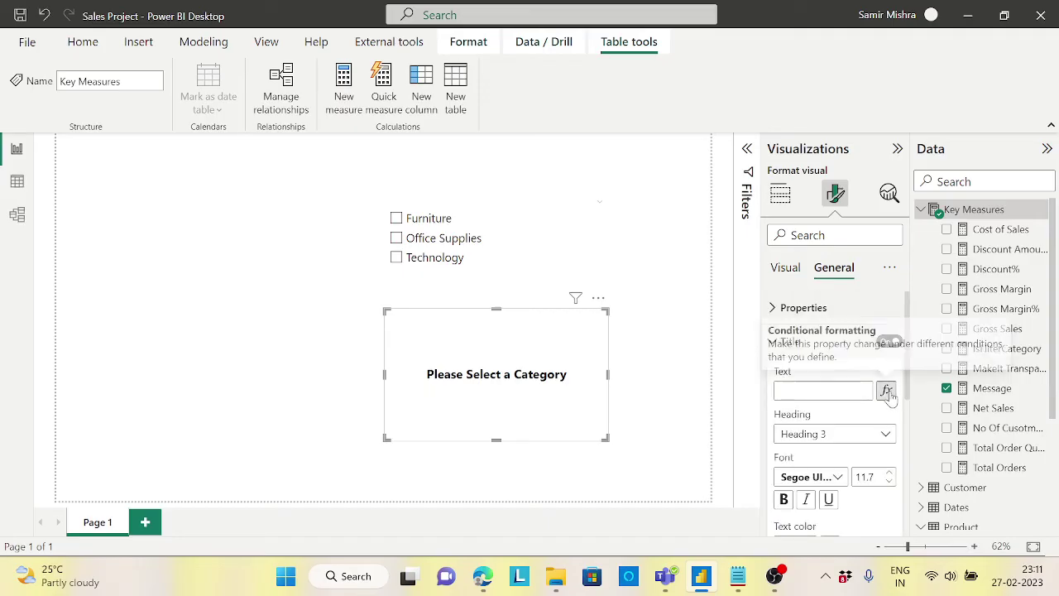
Set the title text to use the field value of MakeIt Transparent
{"action": "left_click", "coordinate": [888, 393]}
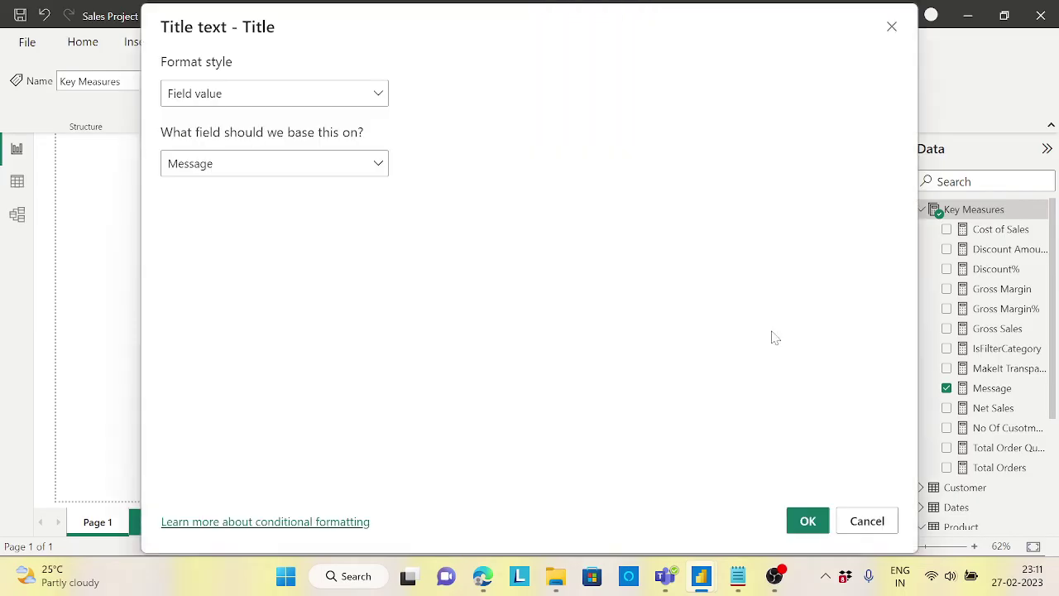
{"action": "left_click", "coordinate": [378, 168]}
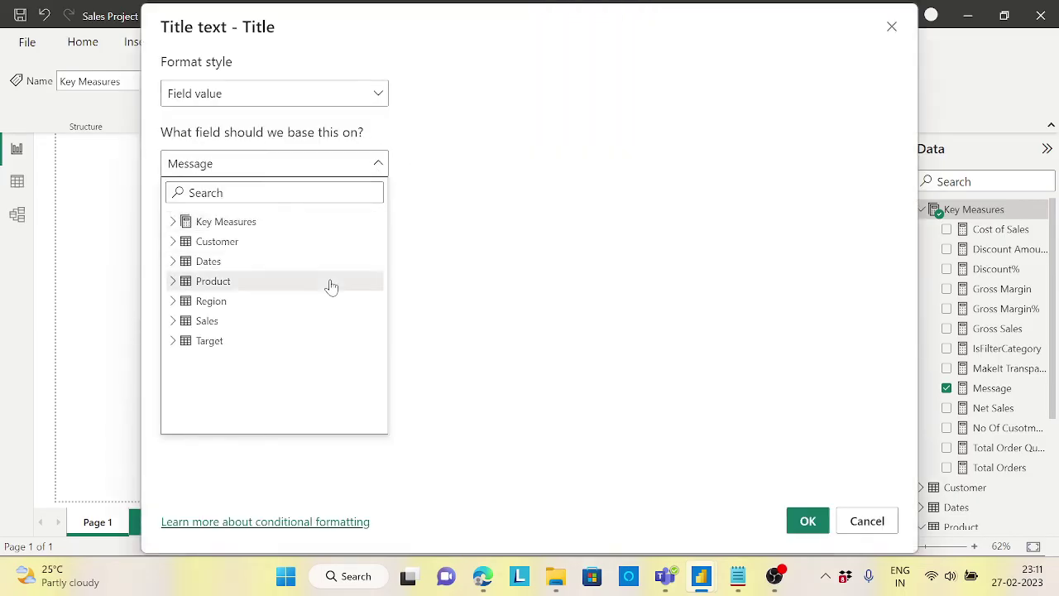
{"action": "left_click", "coordinate": [174, 221]}
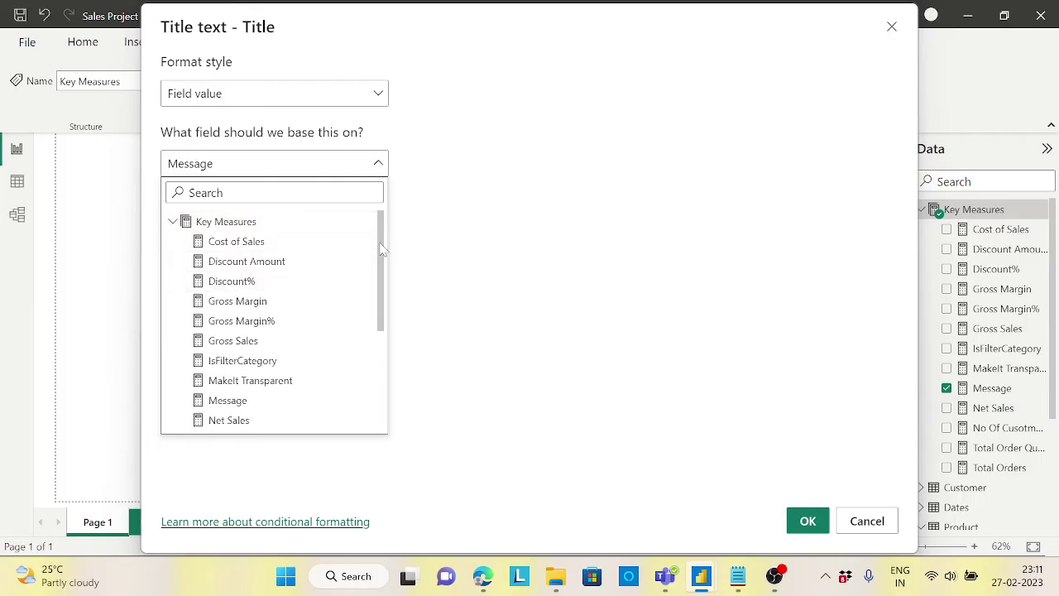
{"action": "scroll", "coordinate": [378, 314], "scroll_direction": "down", "scroll_amount": 3}
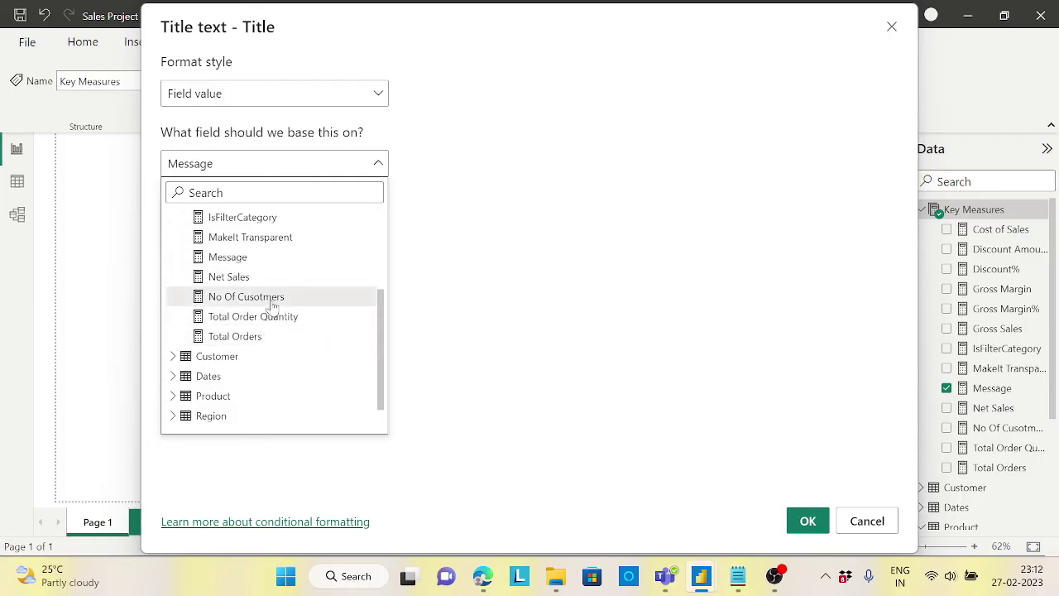
{"action": "left_click", "coordinate": [269, 239]}
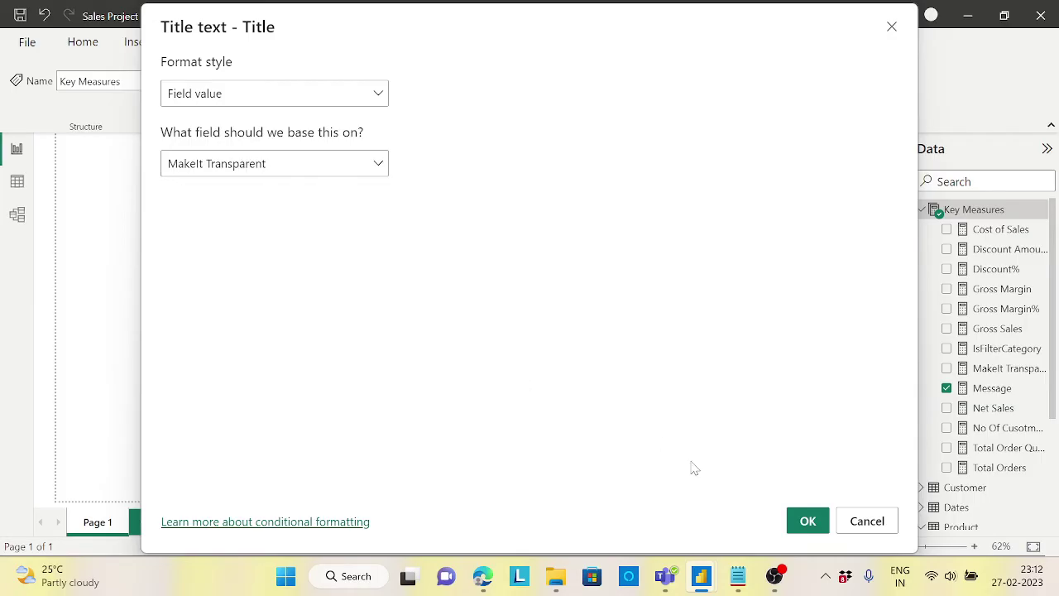
{"action": "left_click", "coordinate": [813, 523]}
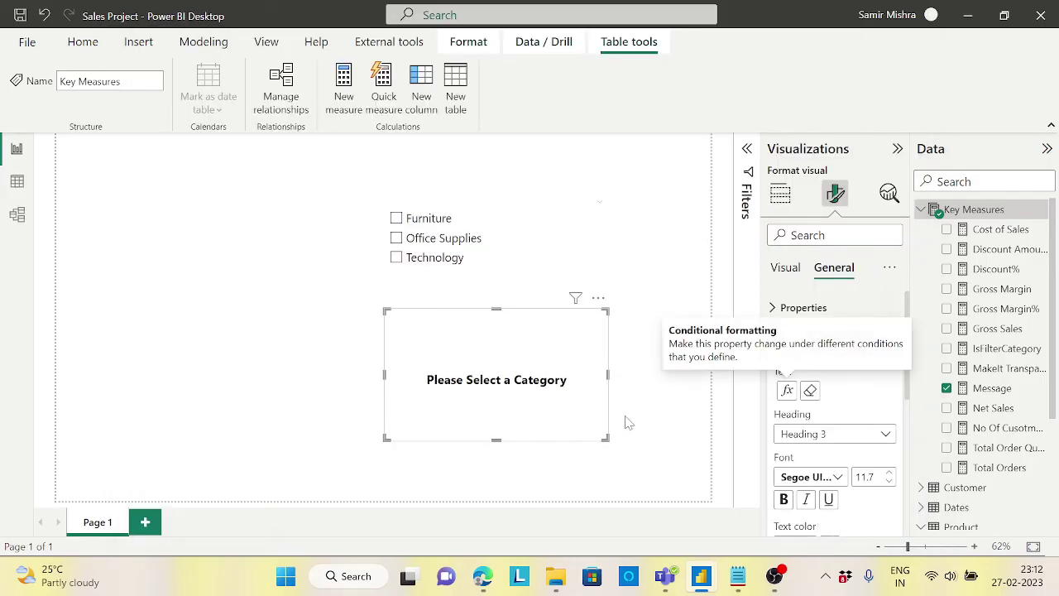
With Furniture selected, place the card over the Net Sales by Region chart, sized to cover it
{"action": "left_click_drag", "start_coordinate": [574, 369], "coordinate": [567, 401]}
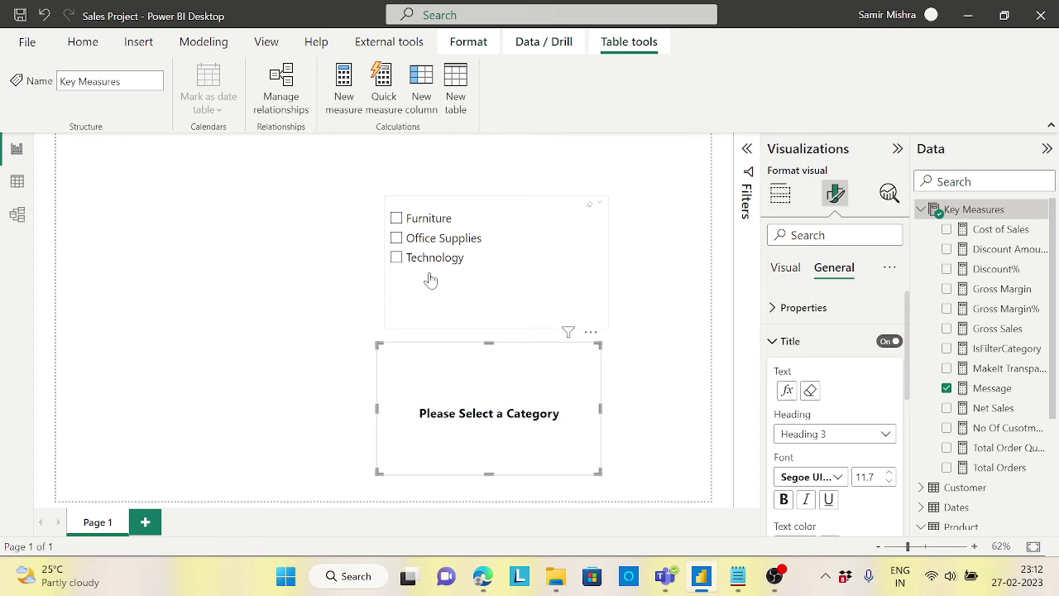
{"action": "left_click", "coordinate": [397, 220]}
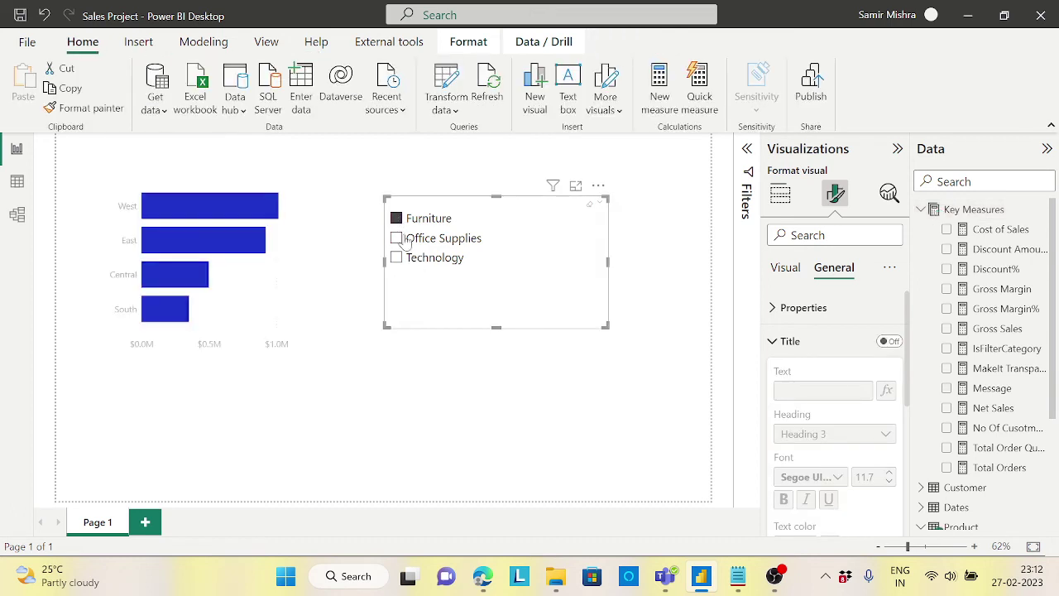
{"action": "left_click_drag", "start_coordinate": [488, 439], "coordinate": [202, 278]}
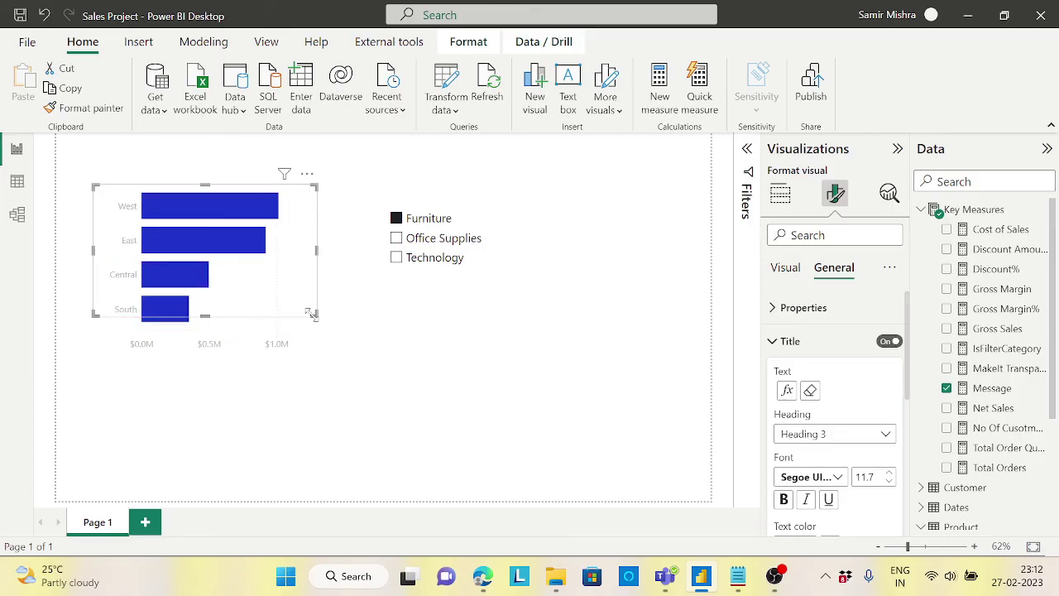
{"action": "left_click_drag", "start_coordinate": [313, 314], "coordinate": [329, 373]}
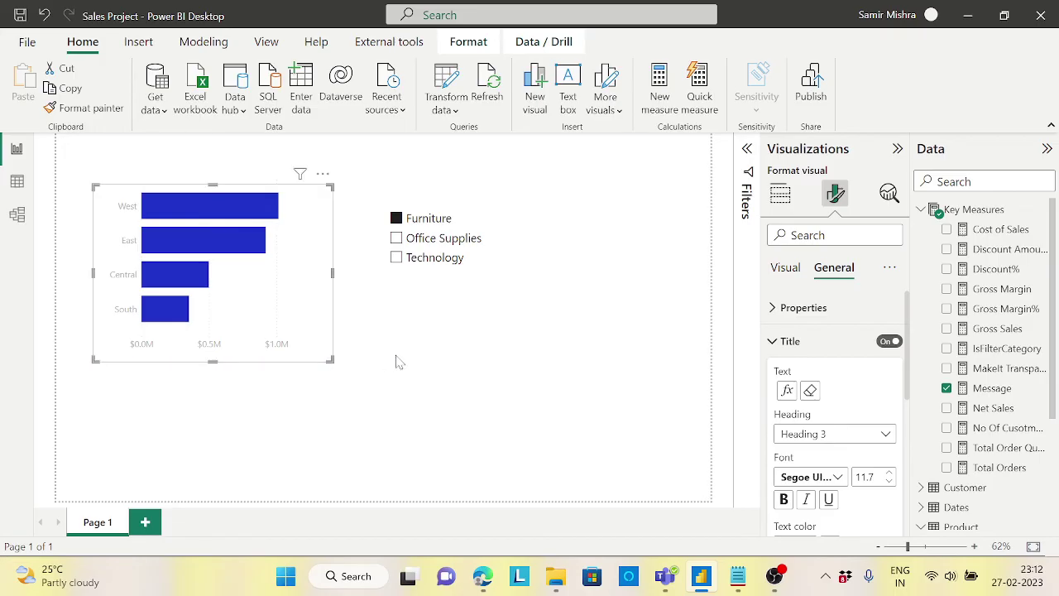
Toggle Furniture and Office Supplies on and off, ending with no category selected
{"action": "left_click", "coordinate": [396, 219]}
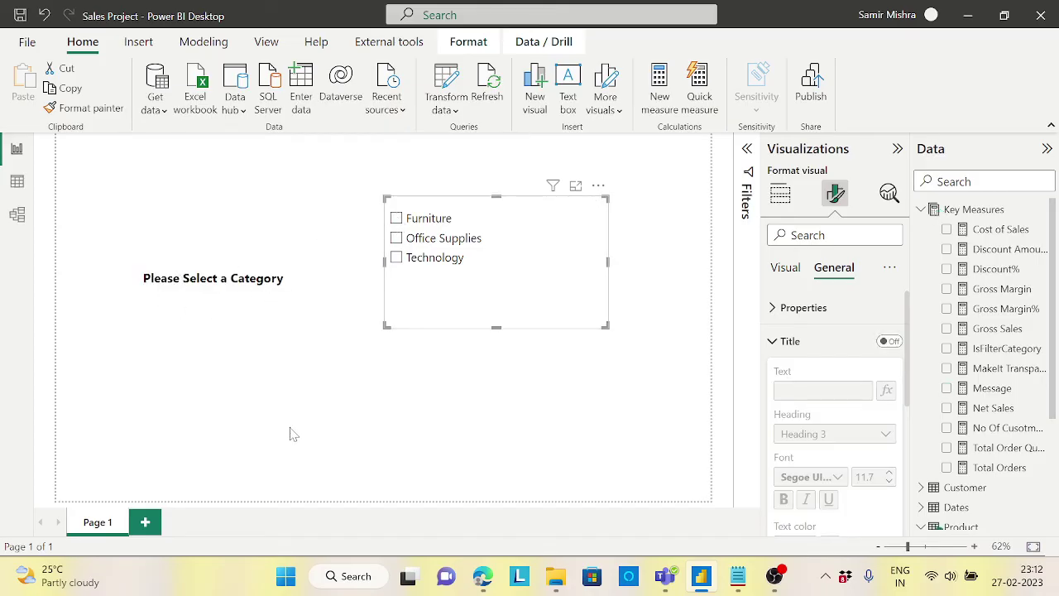
{"action": "left_click", "coordinate": [397, 238]}
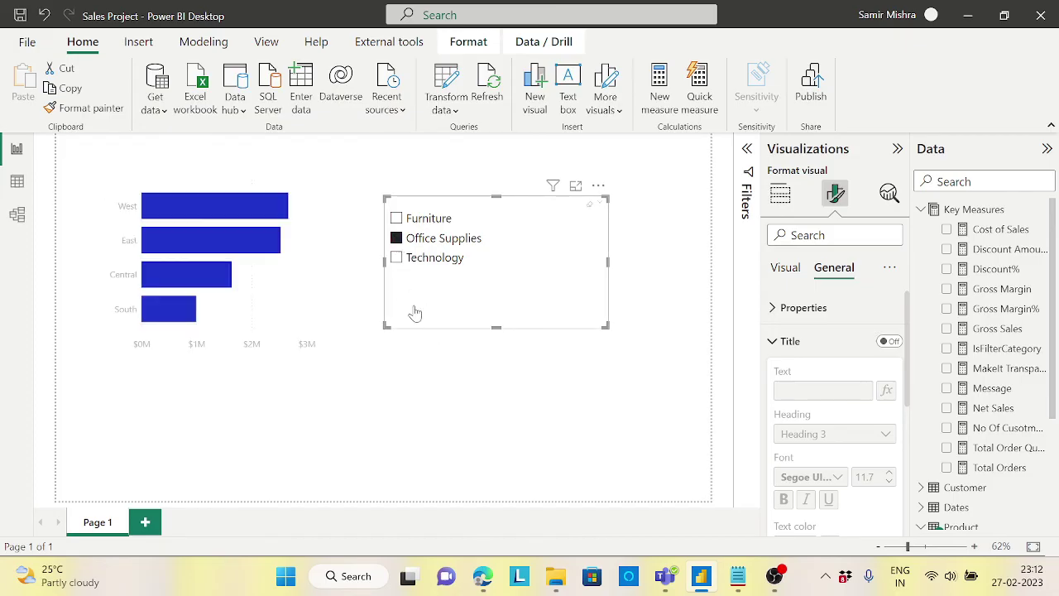
{"action": "left_click", "coordinate": [396, 238]}
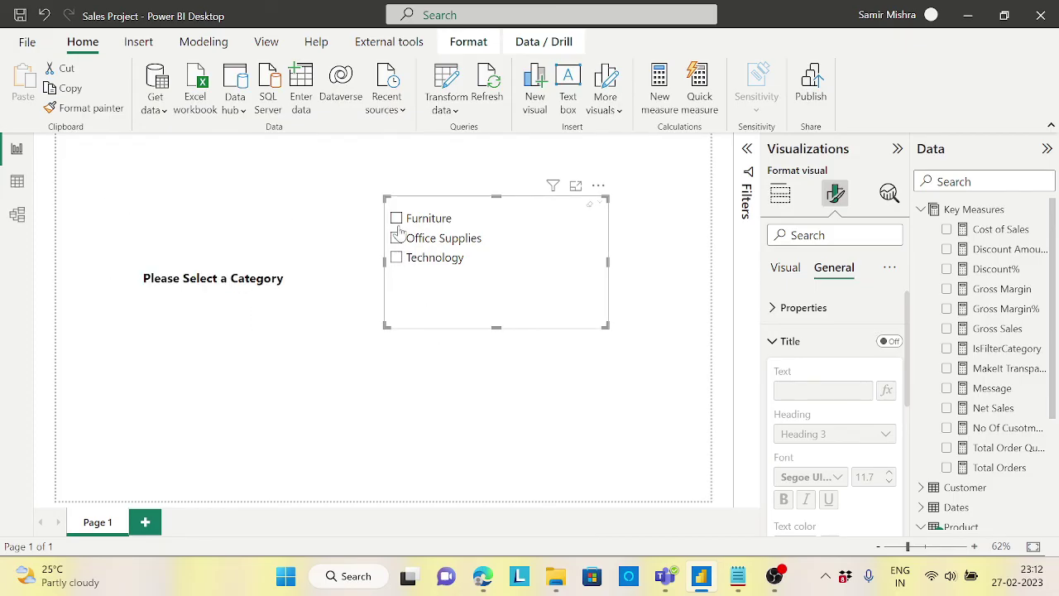
{"action": "left_click", "coordinate": [396, 218]}
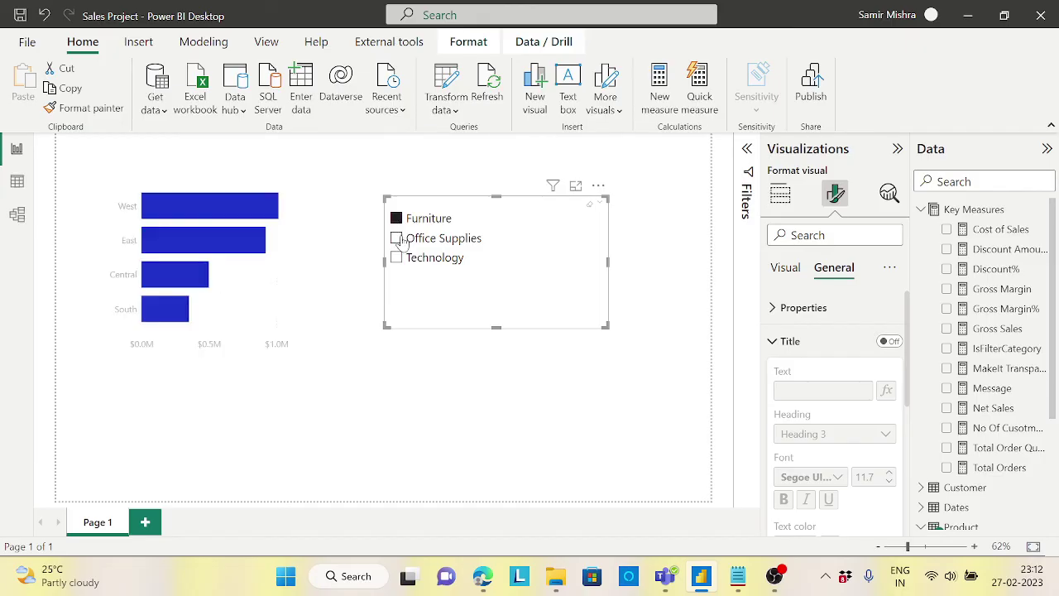
{"action": "left_click", "coordinate": [397, 219]}
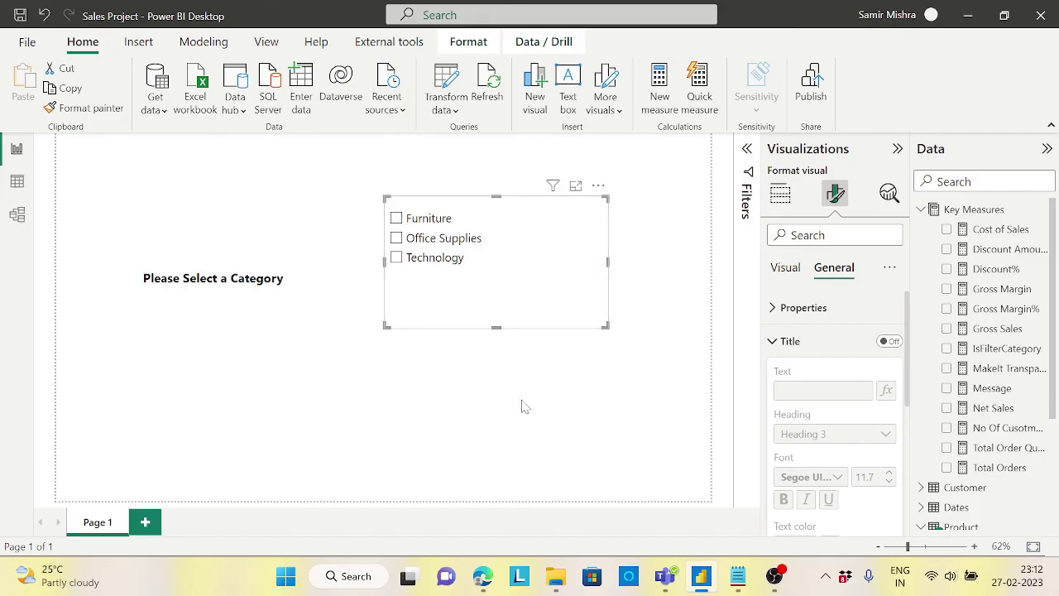